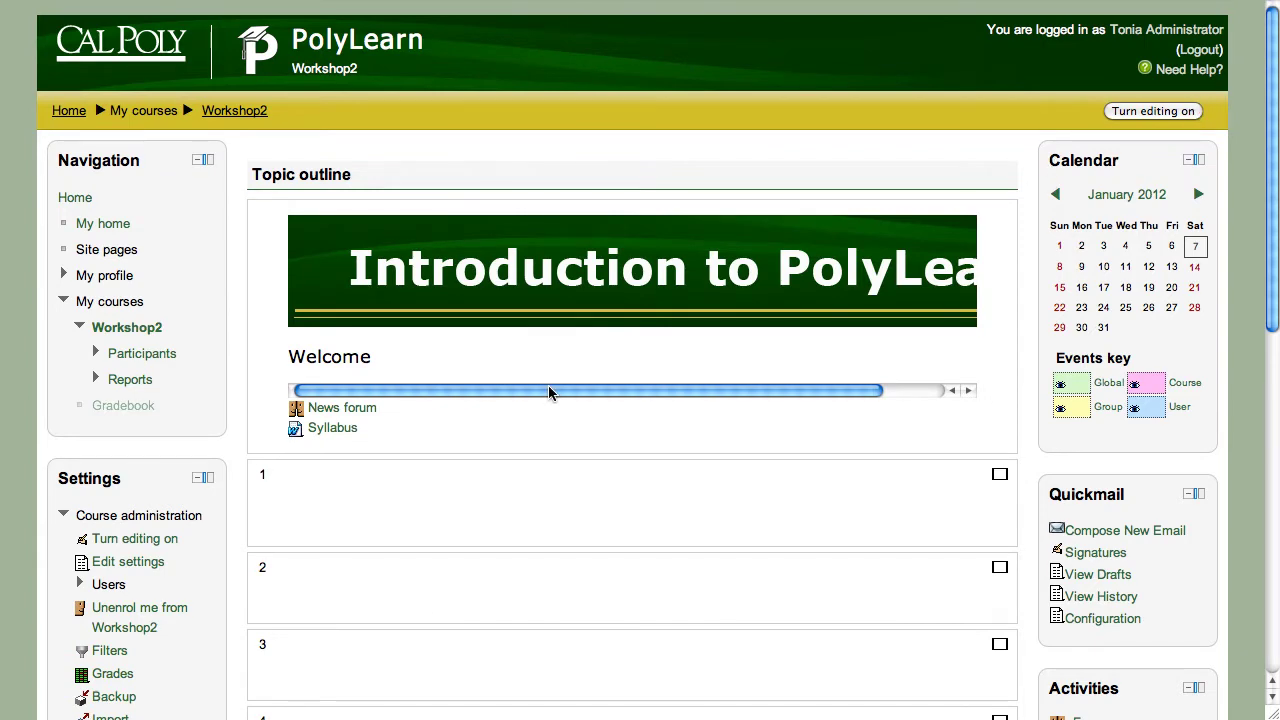
Scroll down the Workshop2 course page to view the topic sections with editing turned on.
{"action": "scroll", "coordinate": [364, 580], "scroll_direction": "down", "scroll_amount": 4}
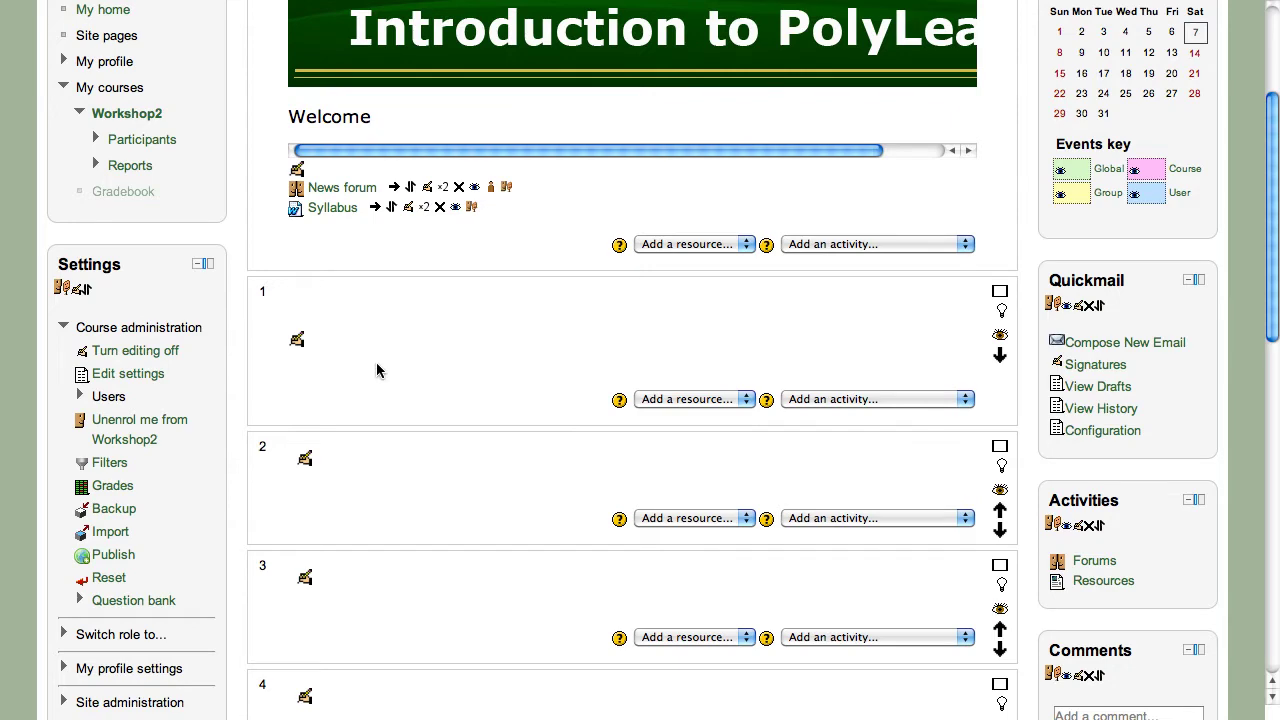
Open section 1's summary for editing, then switch to the Faculty Support Home Page tab.
{"action": "left_click", "coordinate": [297, 341]}
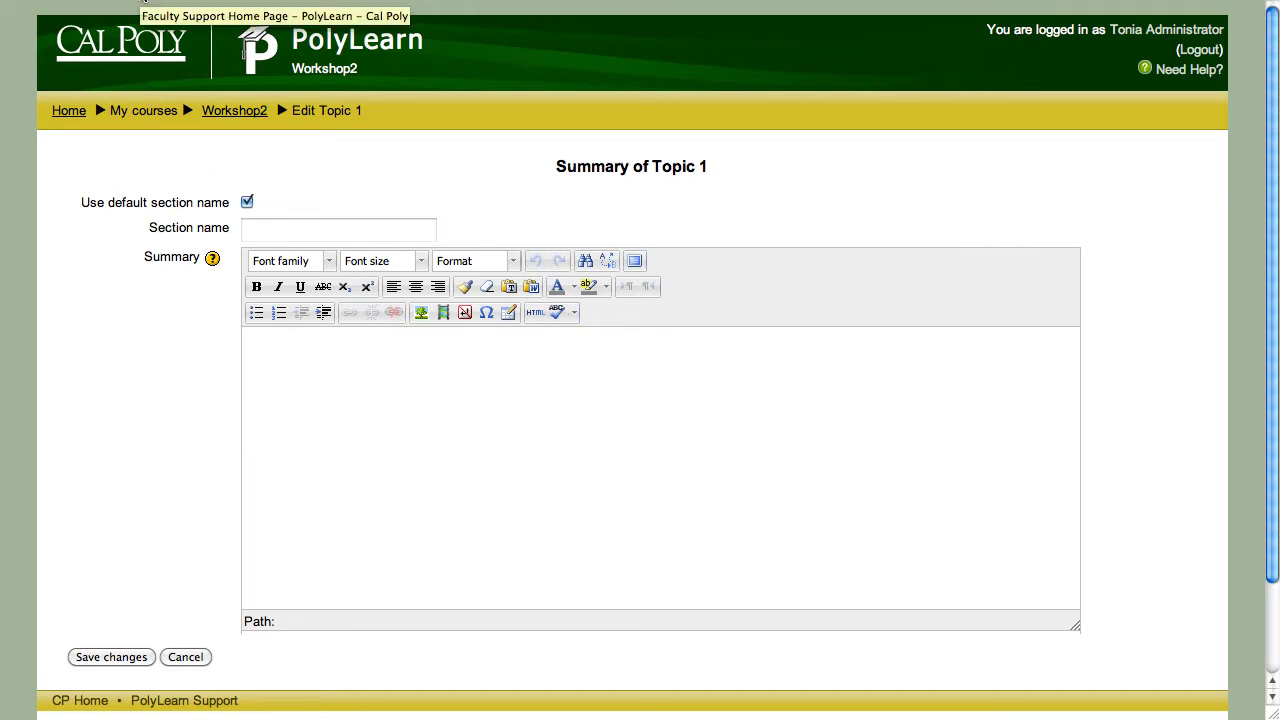
{"action": "left_click", "coordinate": [143, 2]}
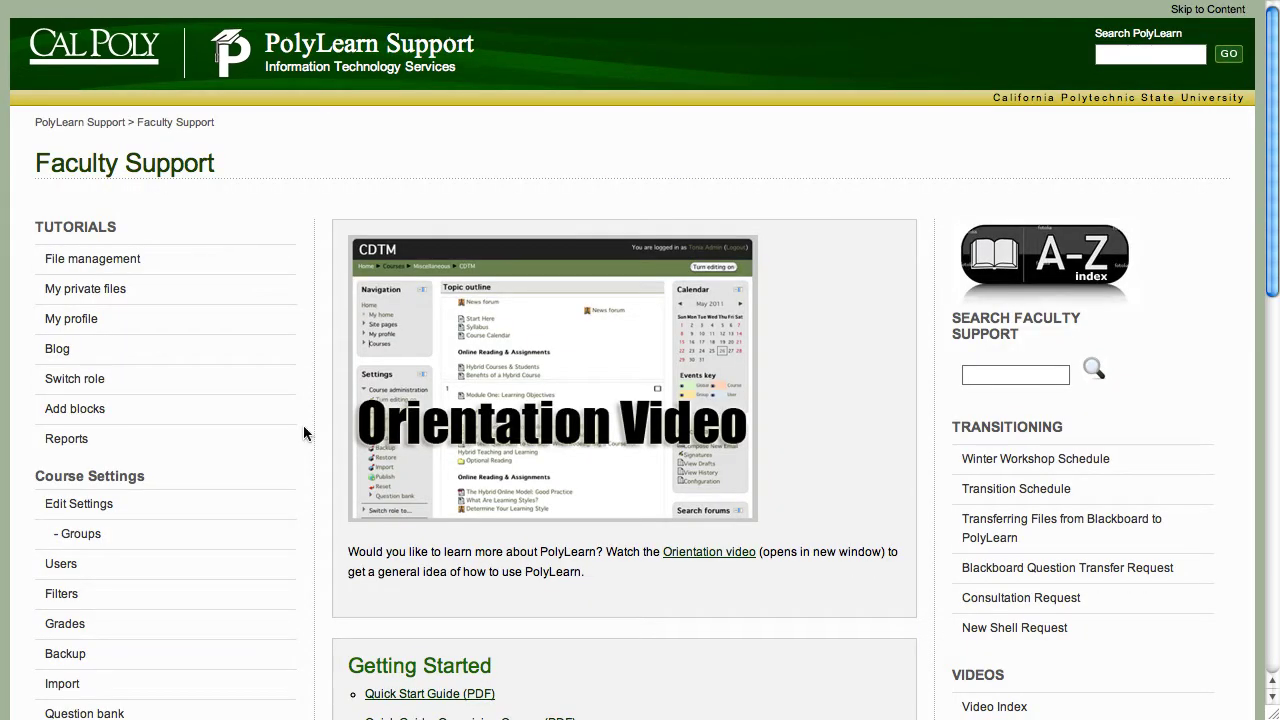
Browse the Faculty Support page and open the Multimedia tutorial under Resources.
{"action": "scroll", "coordinate": [331, 337], "scroll_direction": "down", "scroll_amount": 10}
{"action": "scroll", "coordinate": [329, 341], "scroll_direction": "down", "scroll_amount": 5}
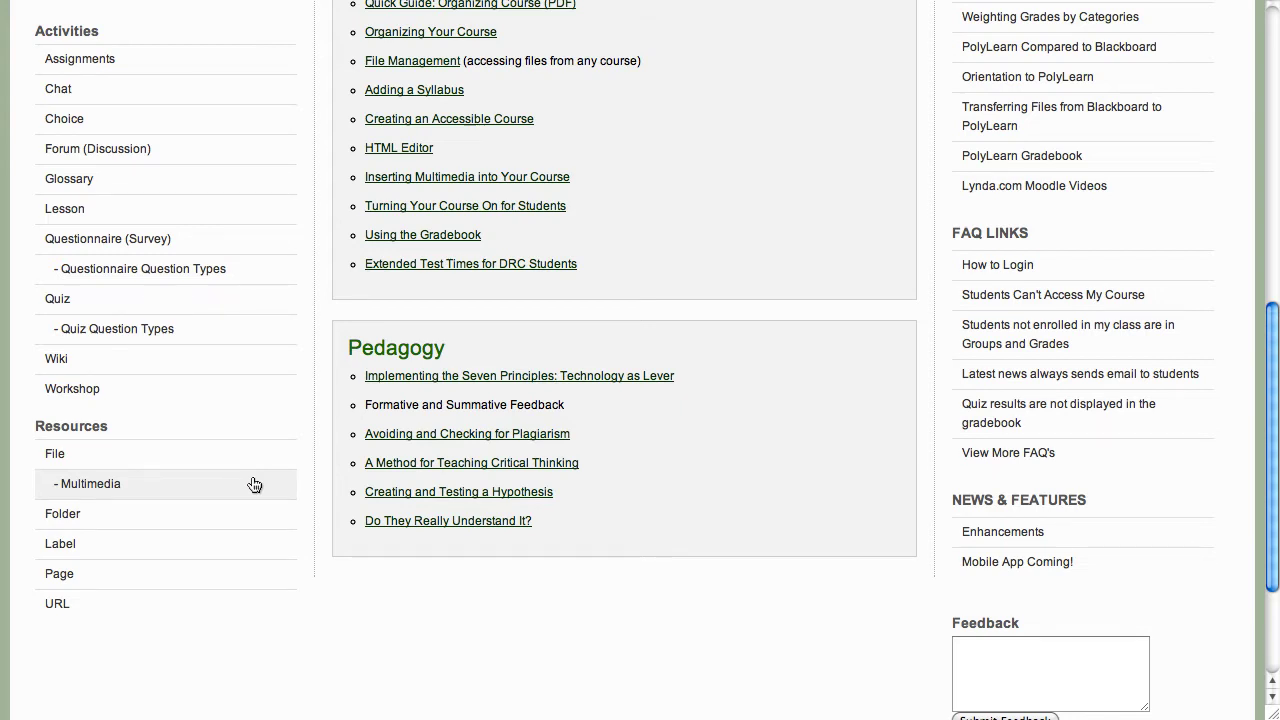
{"action": "scroll", "coordinate": [254, 484], "scroll_direction": "up", "scroll_amount": 15}
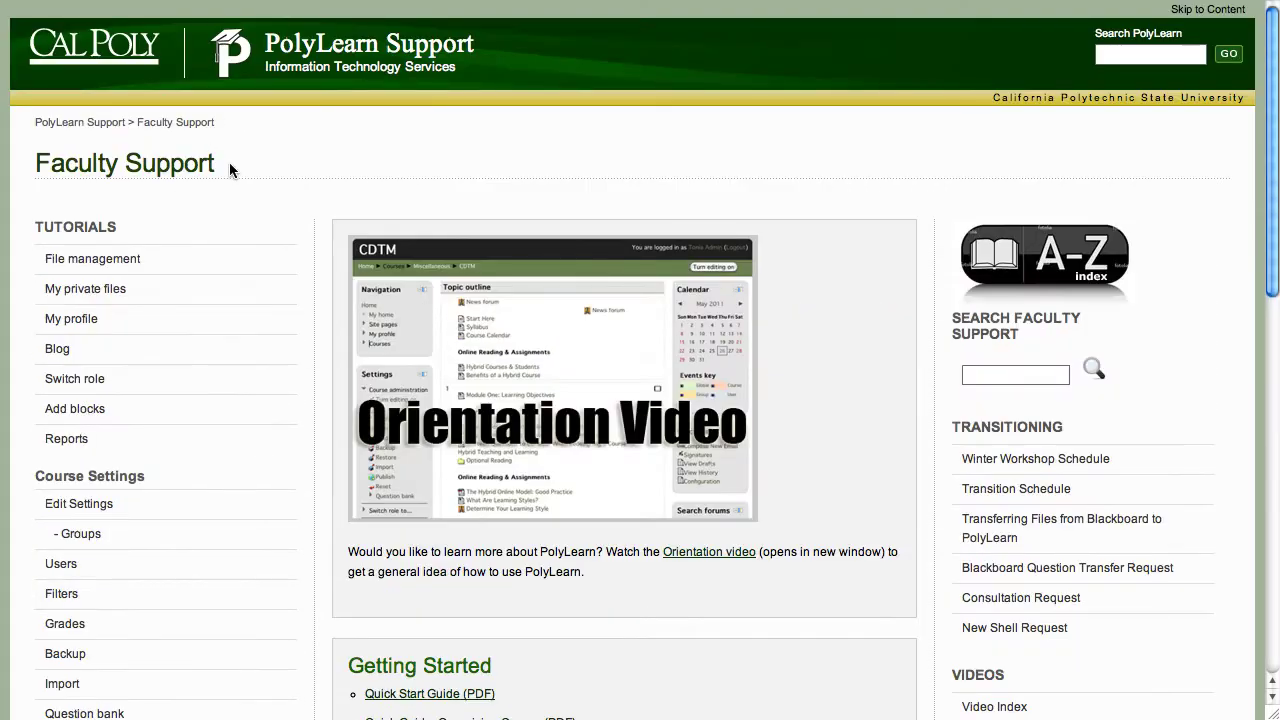
{"action": "left_click_drag", "start_coordinate": [224, 166], "coordinate": [34, 166]}
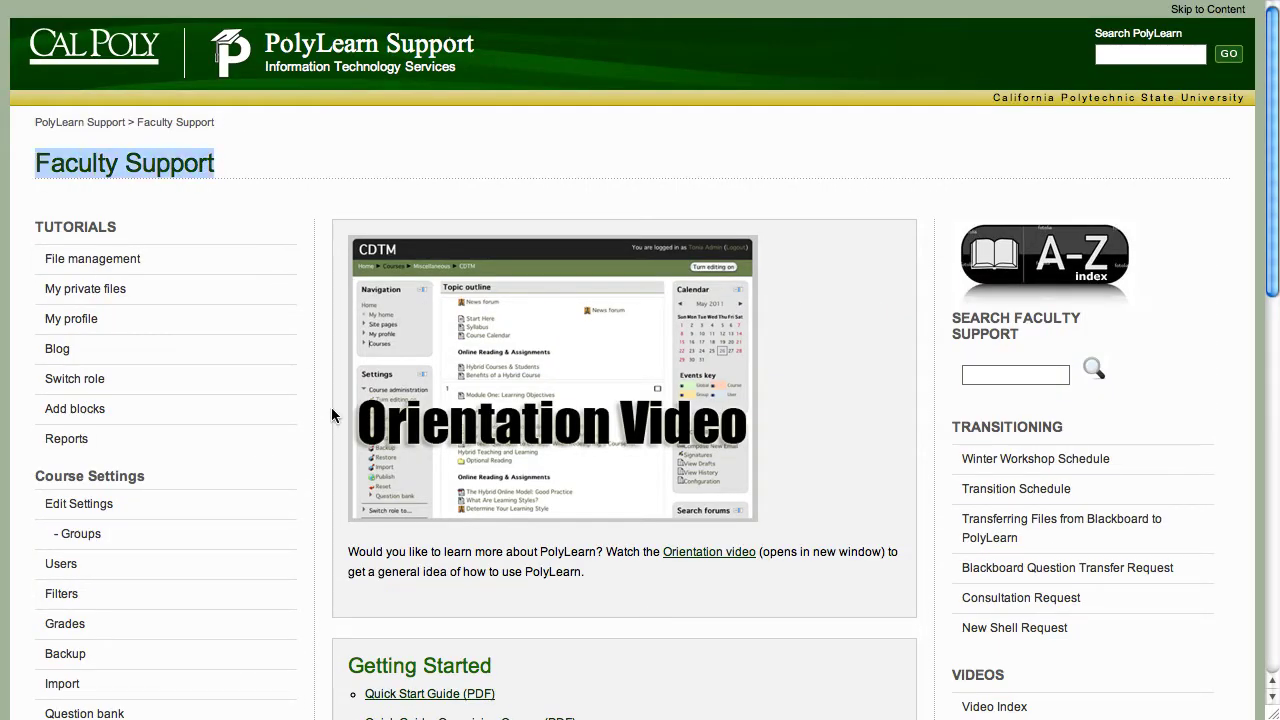
{"action": "scroll", "coordinate": [327, 412], "scroll_direction": "down", "scroll_amount": 19}
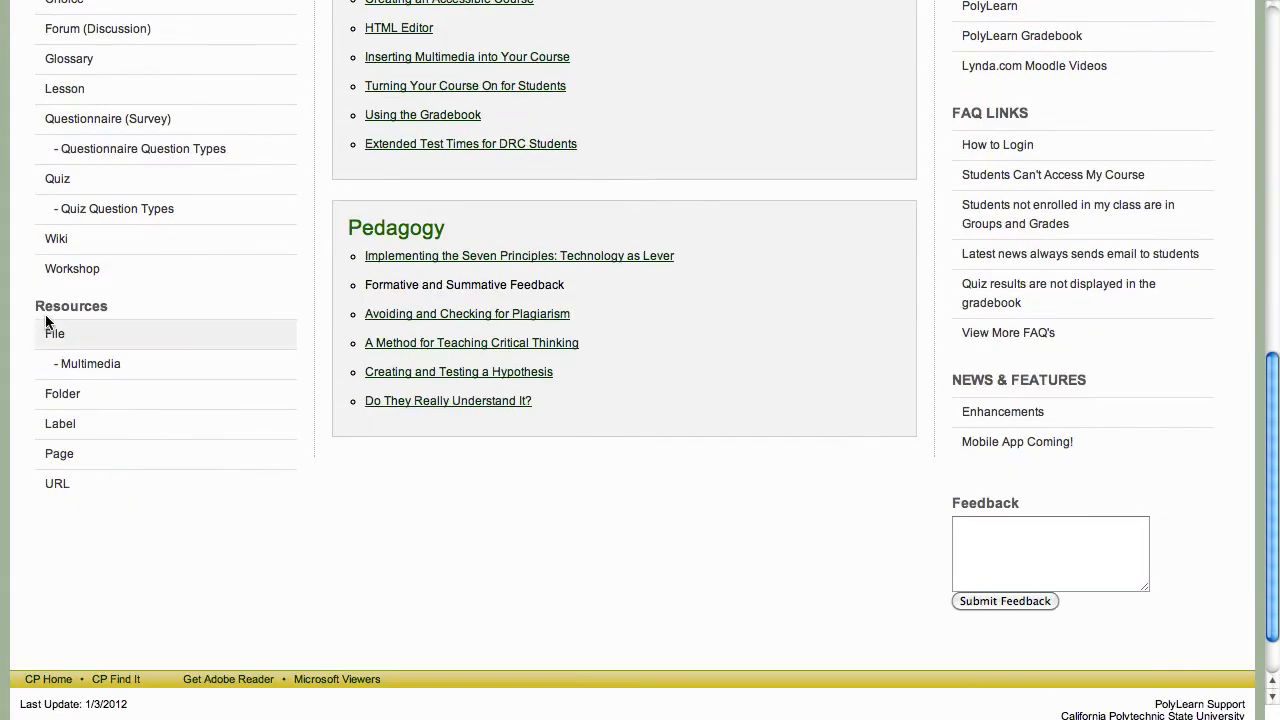
{"action": "left_click", "coordinate": [90, 364]}
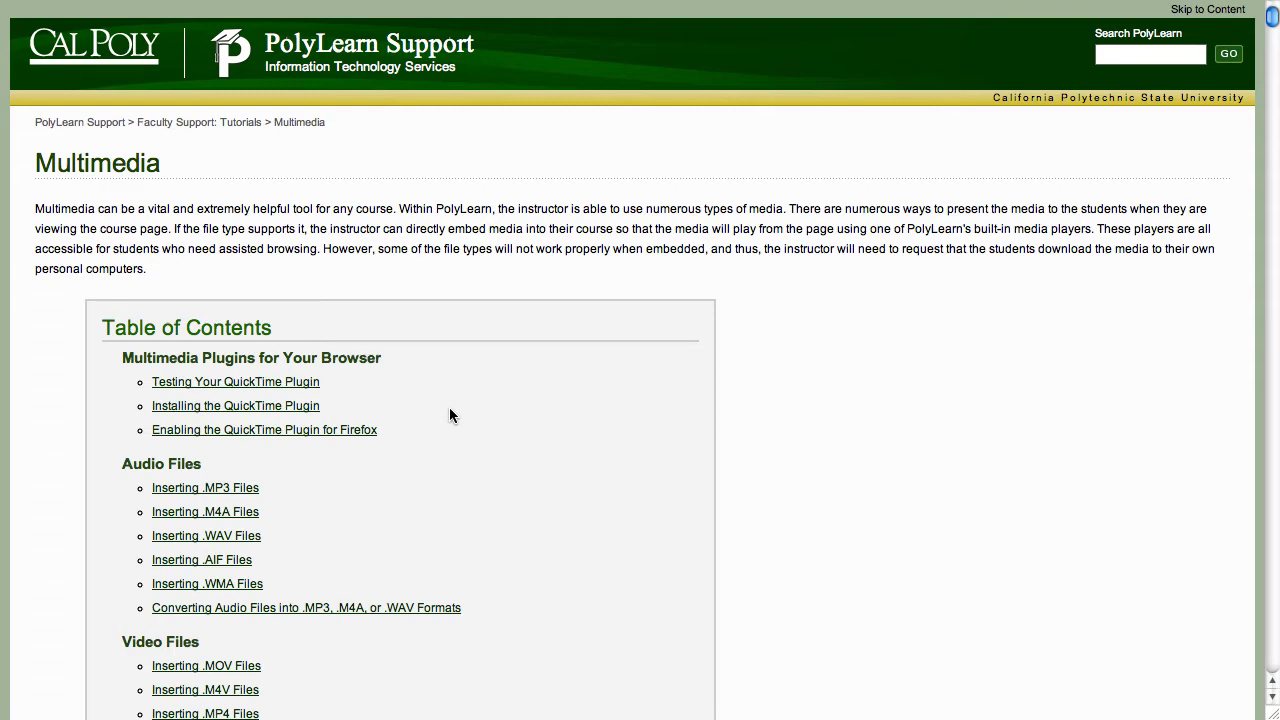
Jump to the Inserting .MP3 Files section from the Multimedia tutorial's Table of Contents.
{"action": "scroll", "coordinate": [498, 536], "scroll_direction": "down", "scroll_amount": 5}
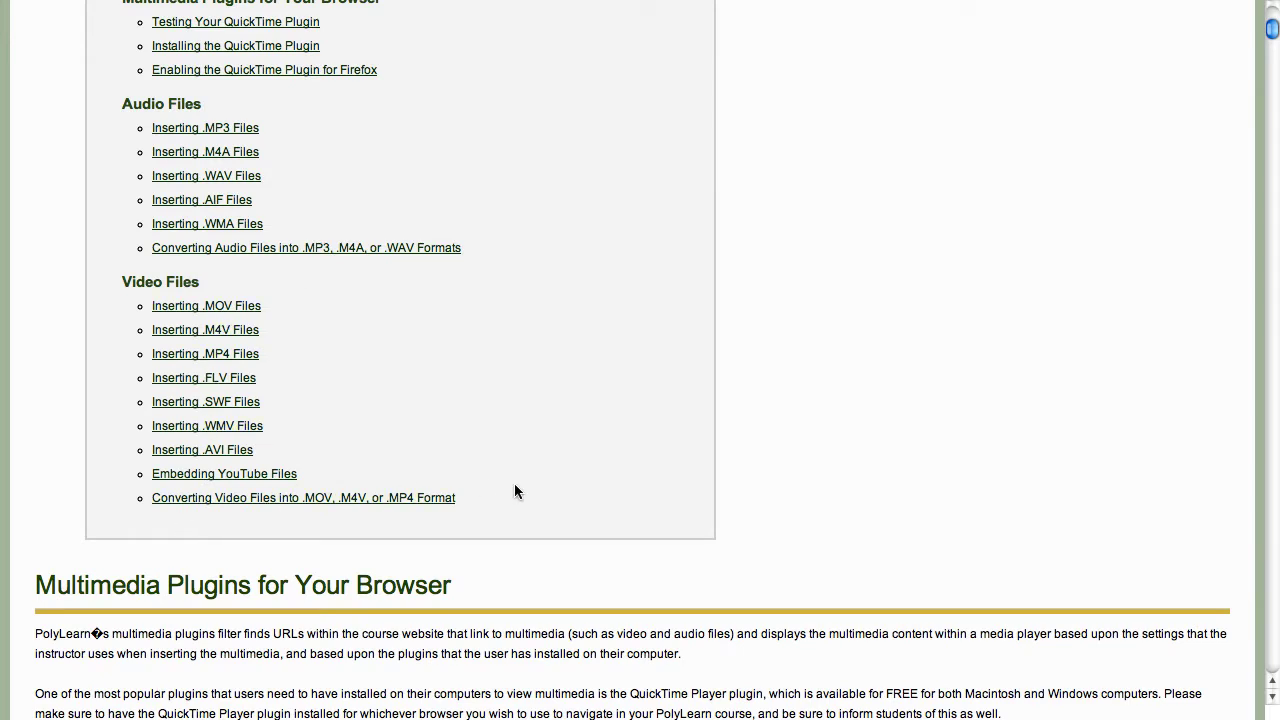
{"action": "scroll", "coordinate": [514, 491], "scroll_direction": "up", "scroll_amount": 2}
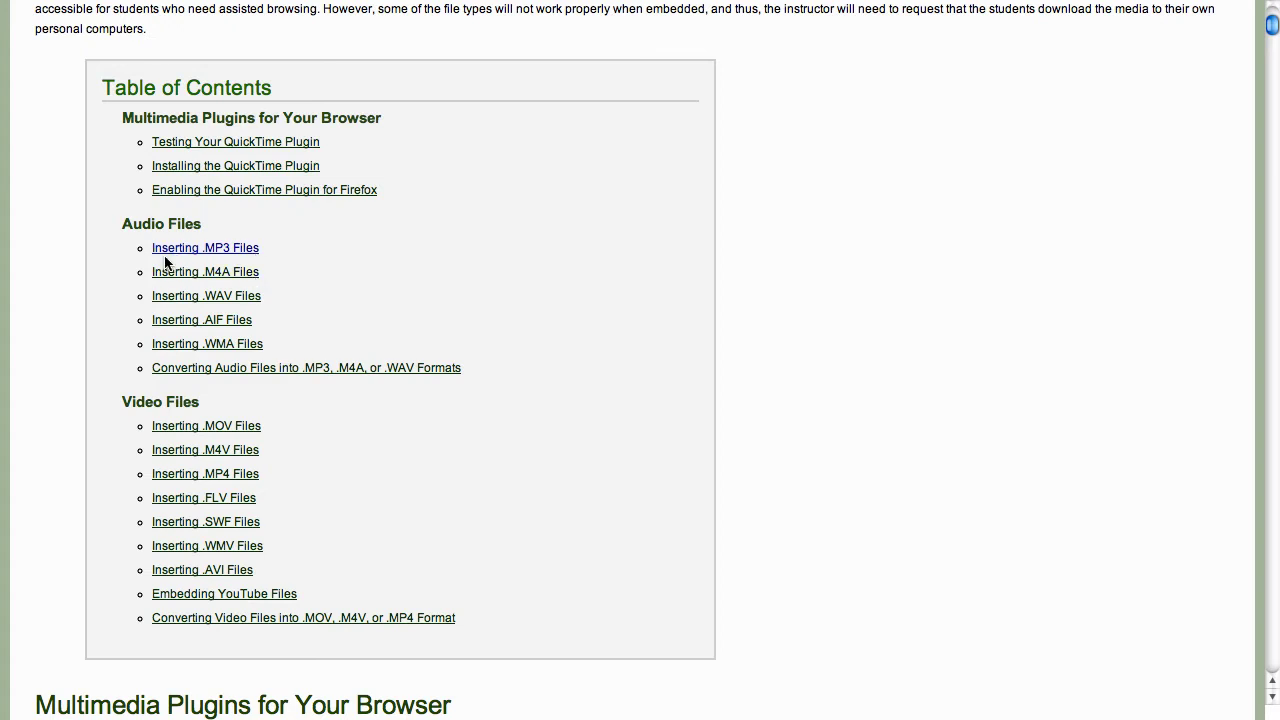
{"action": "left_click", "coordinate": [240, 250]}
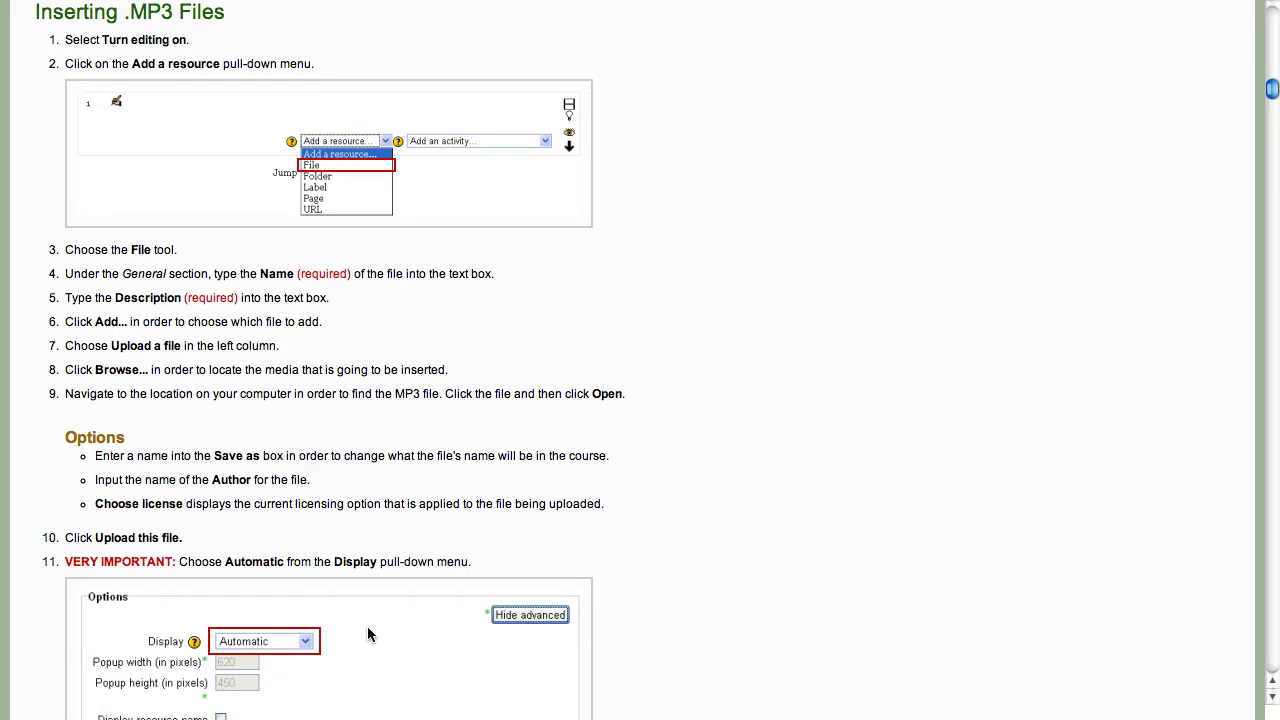
Review the MP3 Display options, then return to the tutorial's Table of Contents.
{"action": "scroll", "coordinate": [367, 625], "scroll_direction": "down", "scroll_amount": 5}
{"action": "left_click_drag", "start_coordinate": [145, 410], "coordinate": [195, 402]}
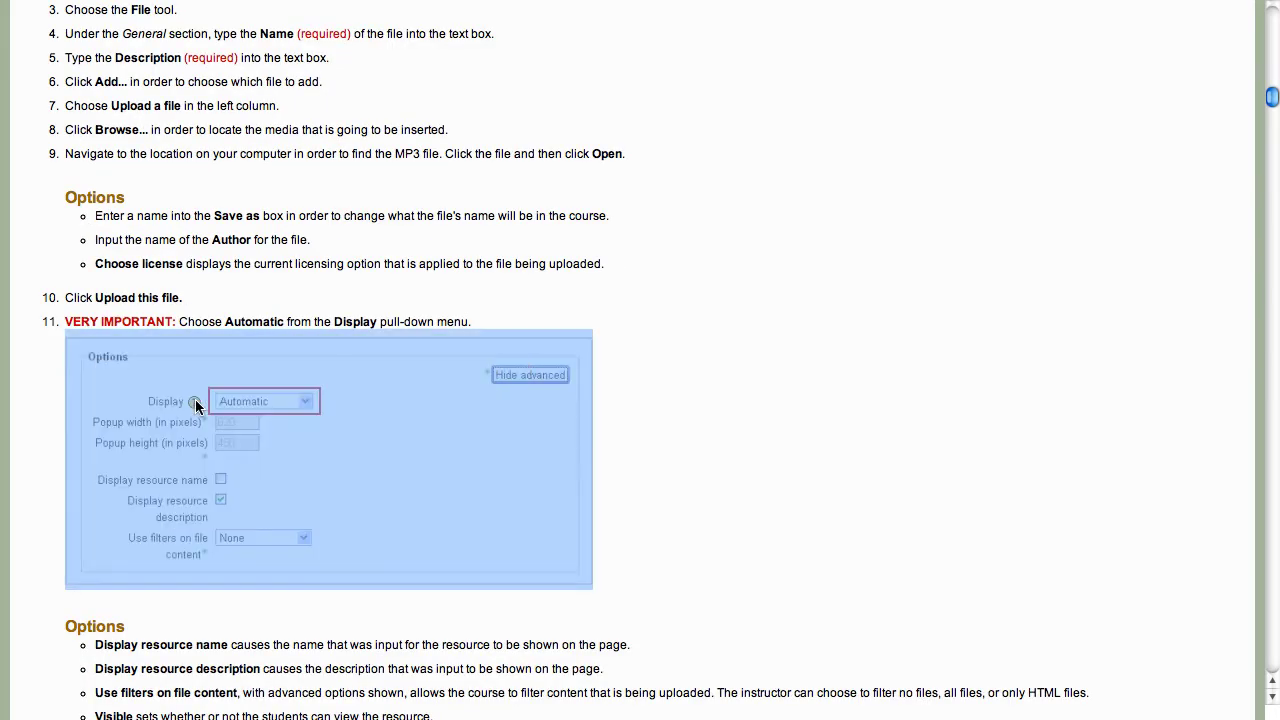
{"action": "left_click", "coordinate": [293, 405]}
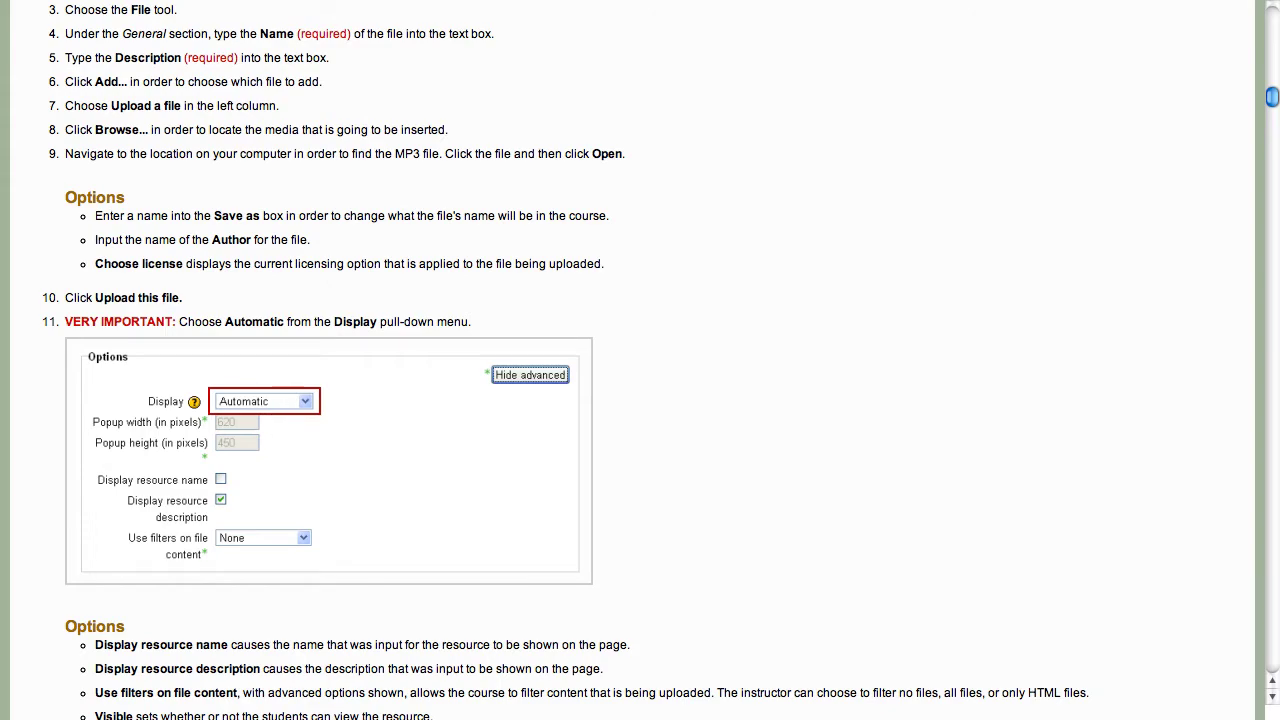
{"action": "left_click_drag", "start_coordinate": [1273, 100], "coordinate": [1275, 27]}
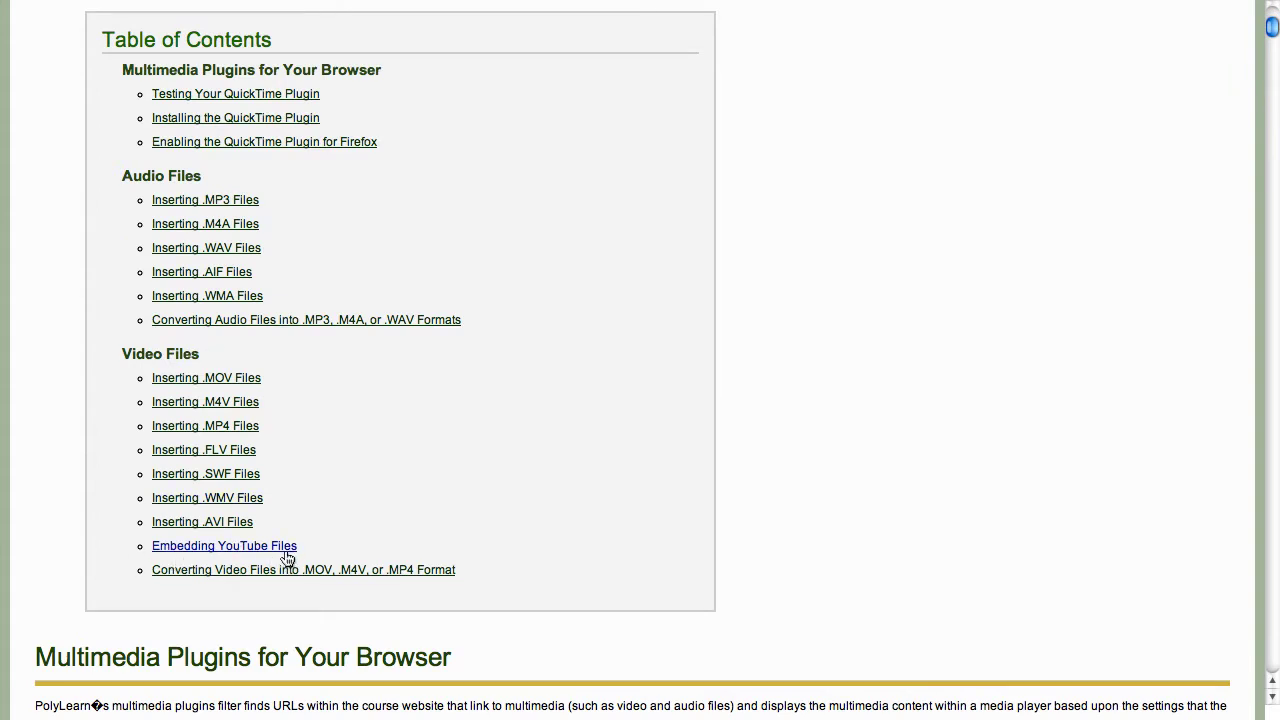
Read through the Embedding YouTube Files steps and open a new browser tab.
{"action": "left_click", "coordinate": [225, 548]}
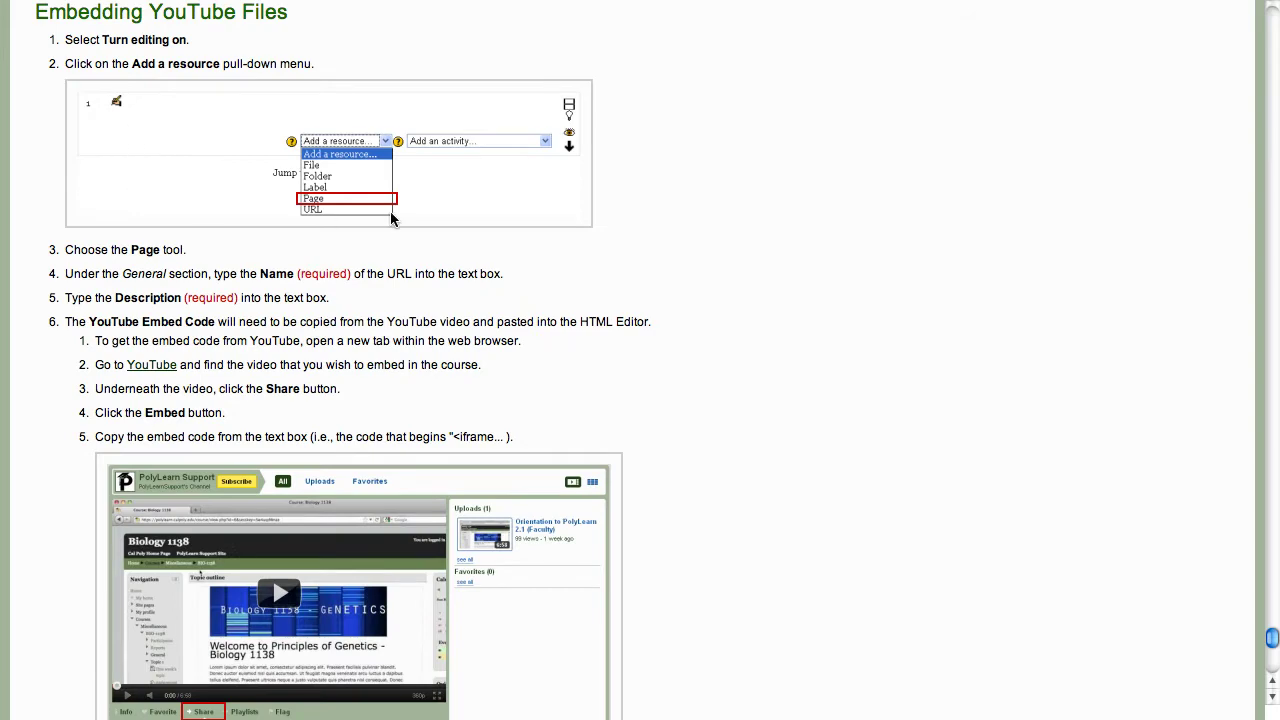
{"action": "scroll", "coordinate": [700, 333], "scroll_direction": "down", "scroll_amount": 3}
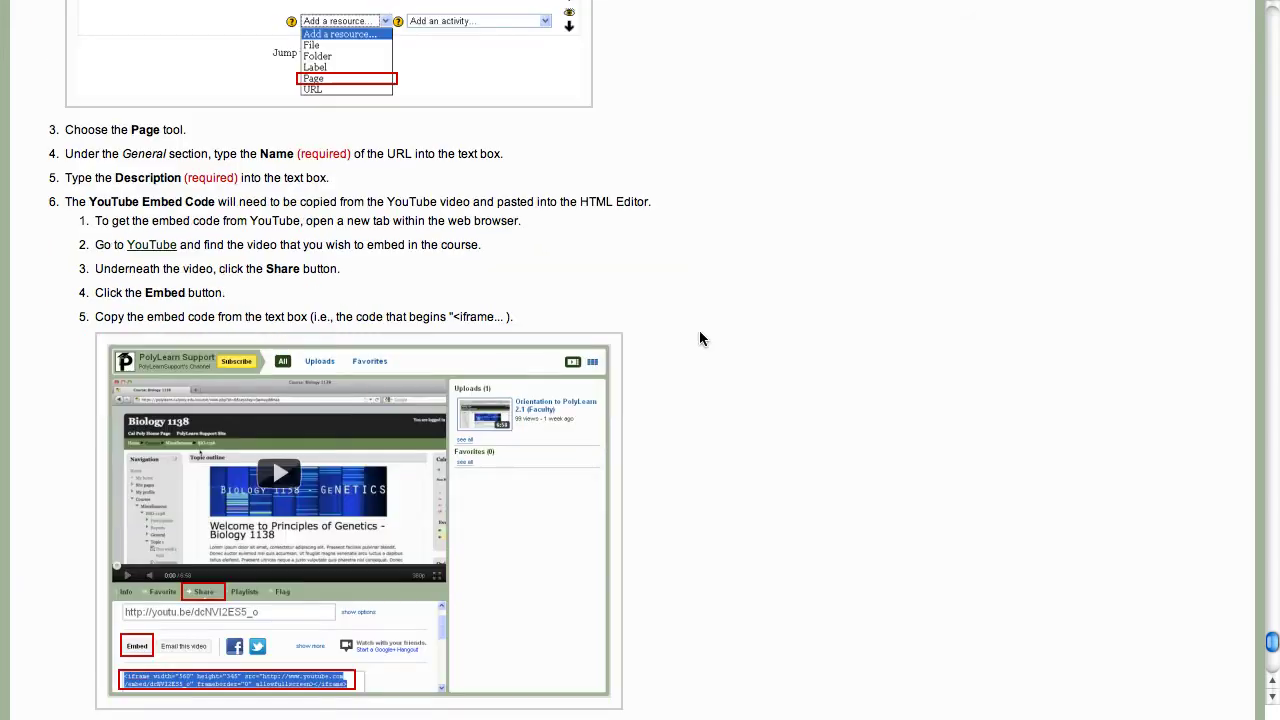
{"action": "scroll", "coordinate": [701, 337], "scroll_direction": "down", "scroll_amount": 3}
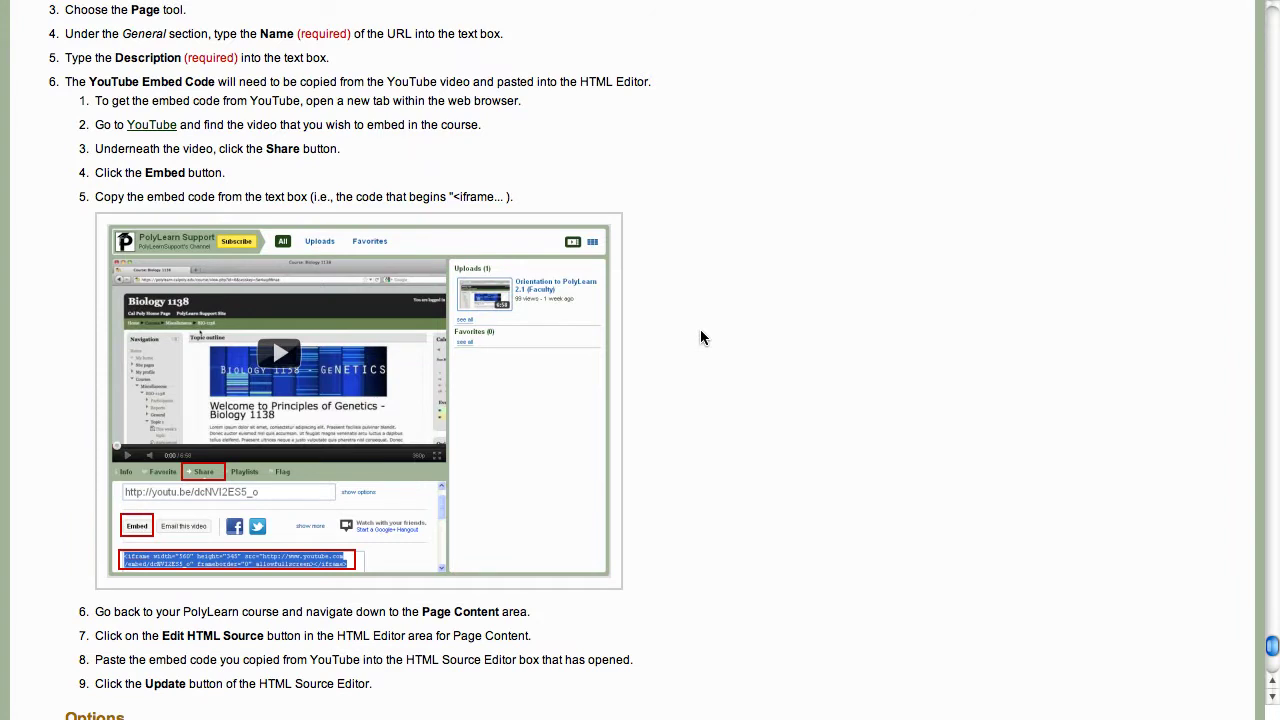
{"action": "scroll", "coordinate": [700, 337], "scroll_direction": "down", "scroll_amount": 3}
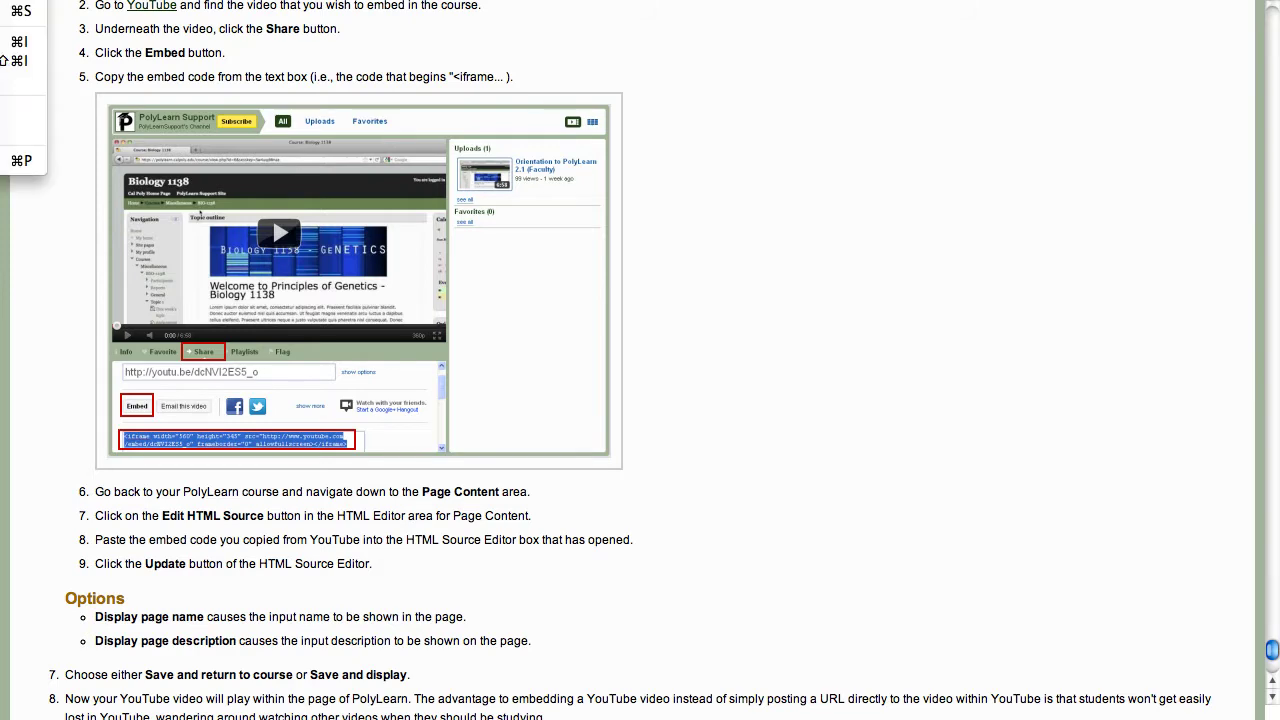
{"action": "key", "text": "alt+super+1"}
Go to YouTube, search 'polylearnsupport', and open the PolyLearn Support channel.
{"action": "type", "text": "you"}
{"action": "key", "text": "Return"}
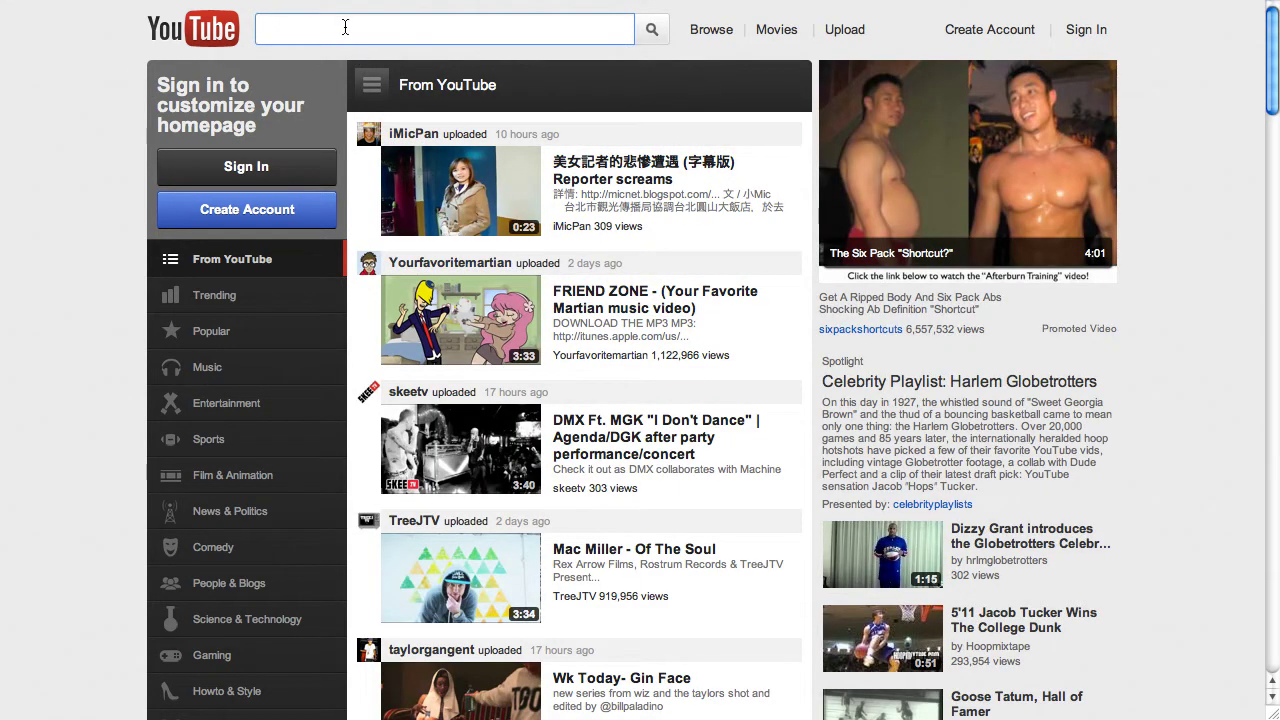
{"action": "left_click", "coordinate": [345, 27]}
{"action": "type", "text": "polyle"}
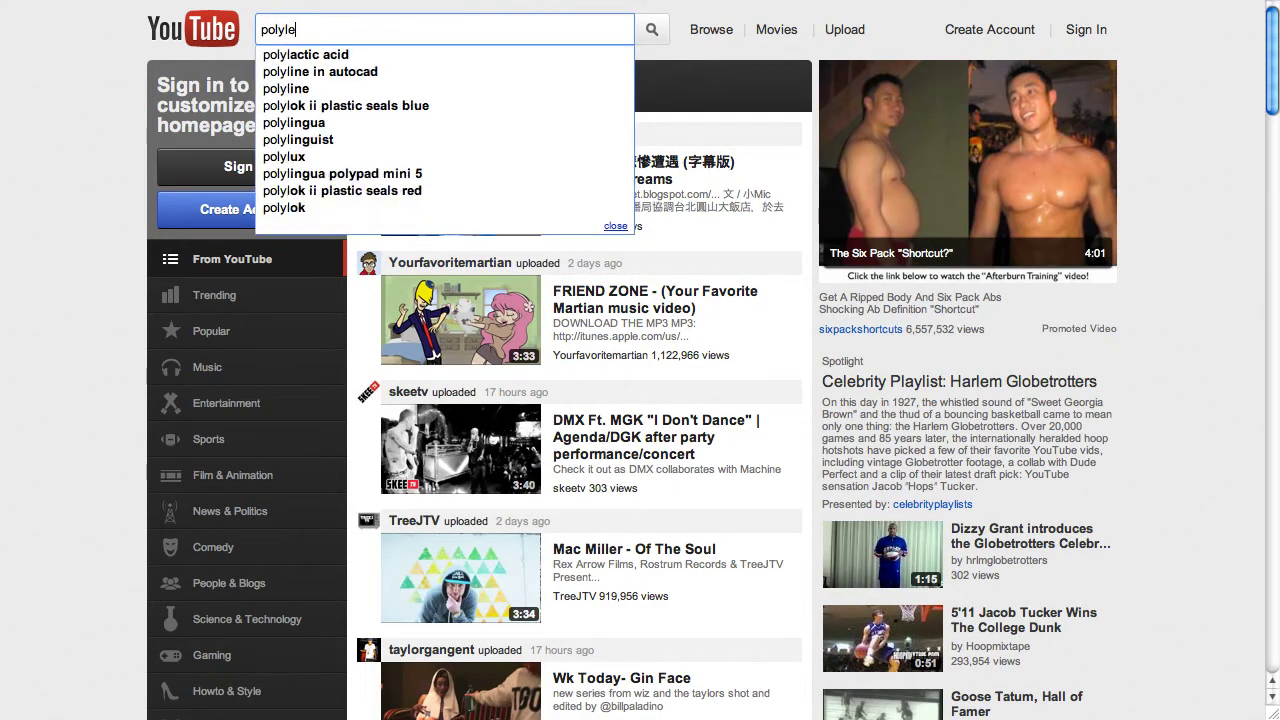
{"action": "type", "text": "arnsupport"}
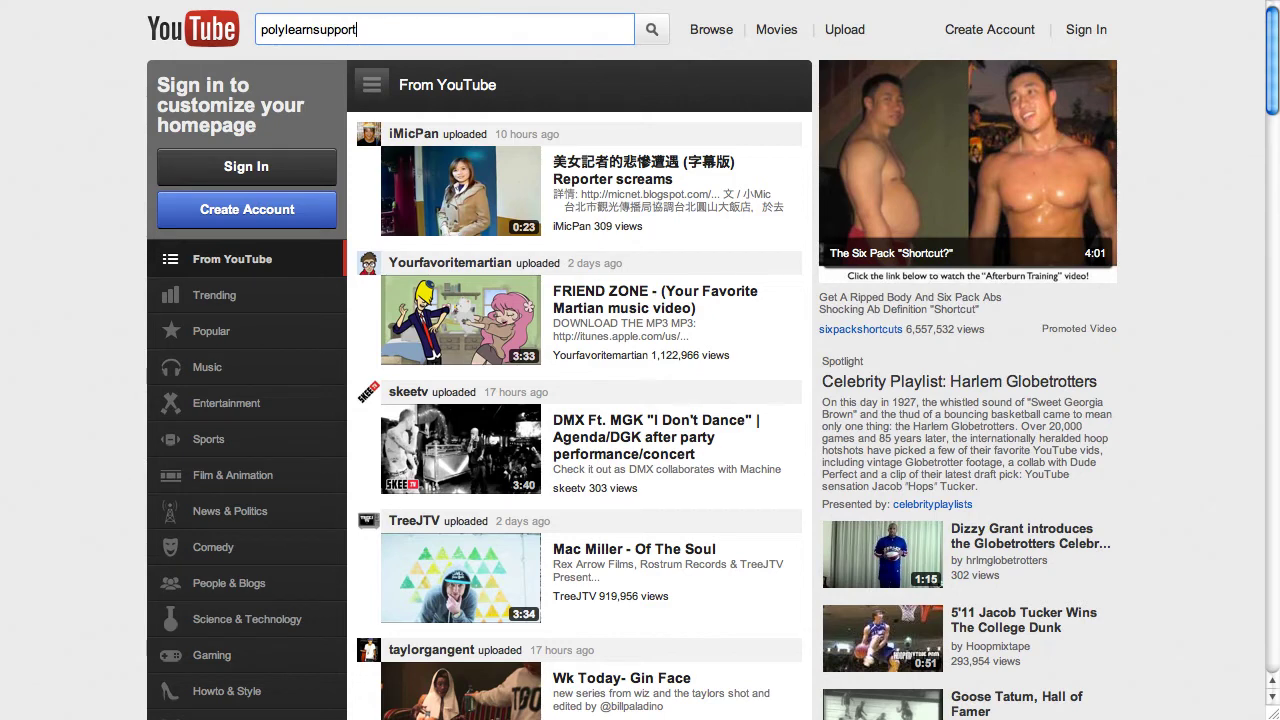
{"action": "key", "text": "Return"}
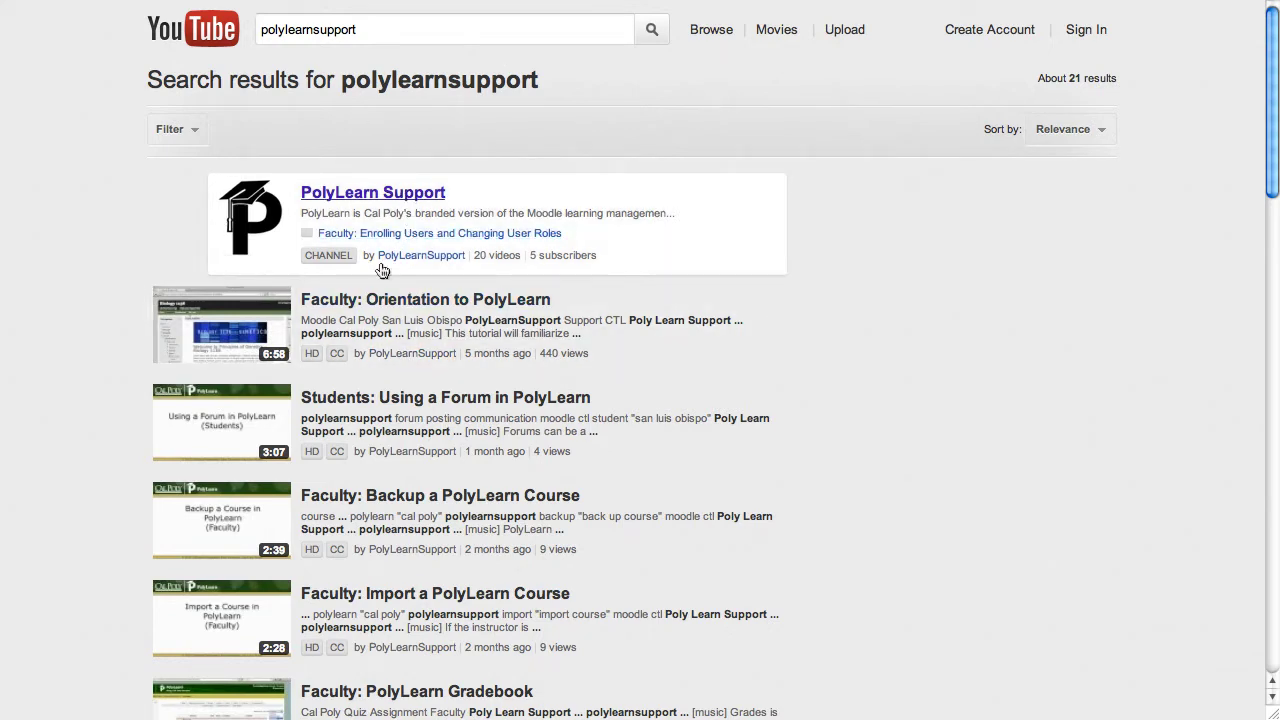
{"action": "left_click", "coordinate": [402, 231]}
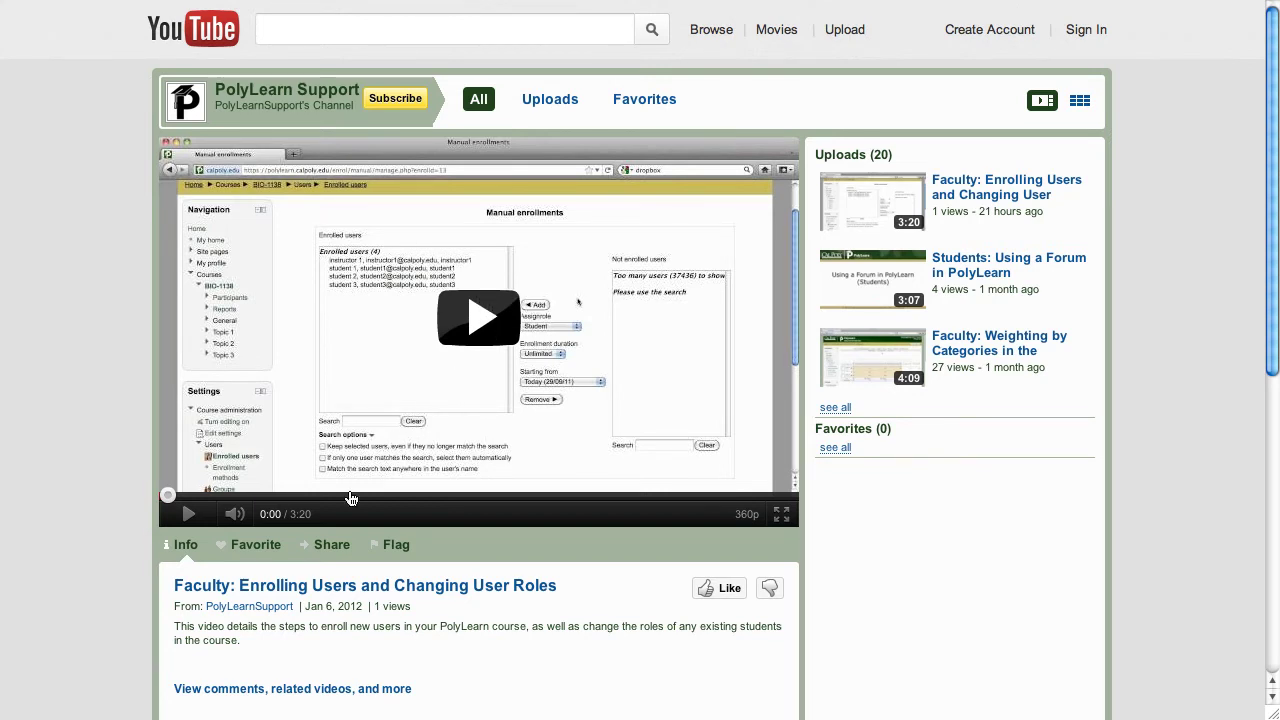
Copy the featured video's iframe embed code from Share > Embed, then return to the Topic 1 summary editor.
{"action": "left_click", "coordinate": [329, 546]}
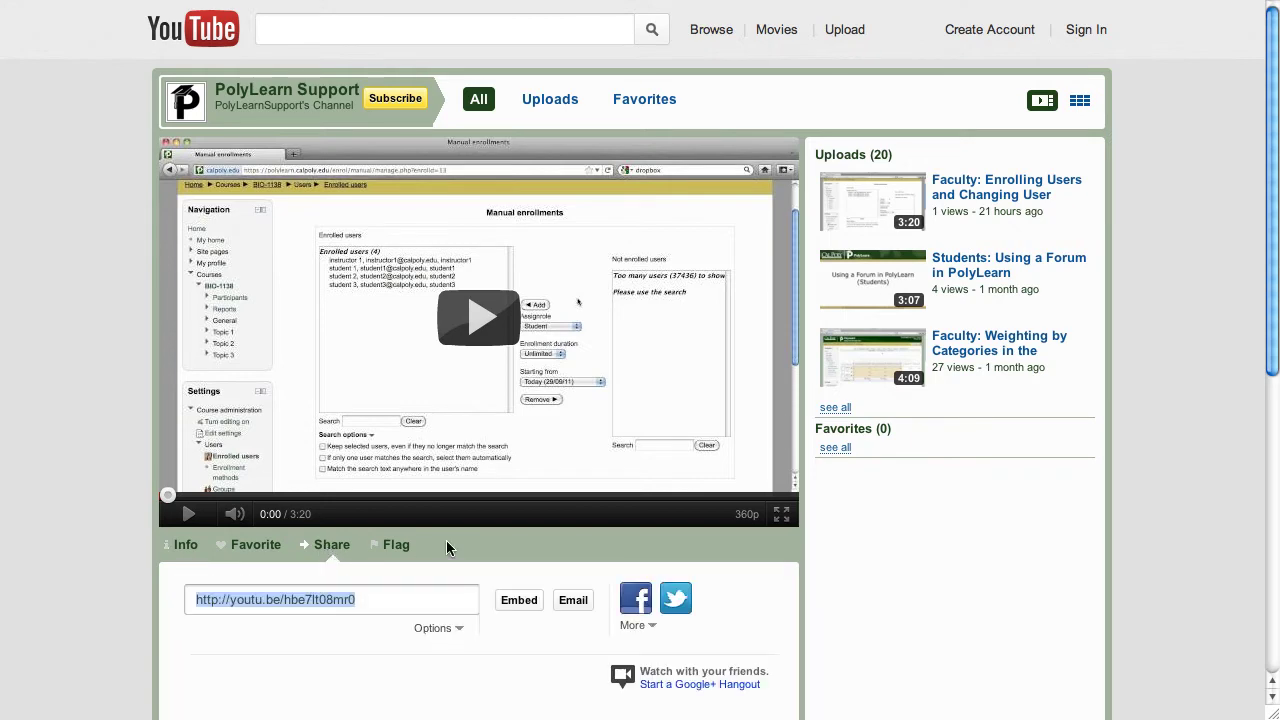
{"action": "scroll", "coordinate": [446, 540], "scroll_direction": "down", "scroll_amount": 3}
{"action": "left_click", "coordinate": [518, 362]}
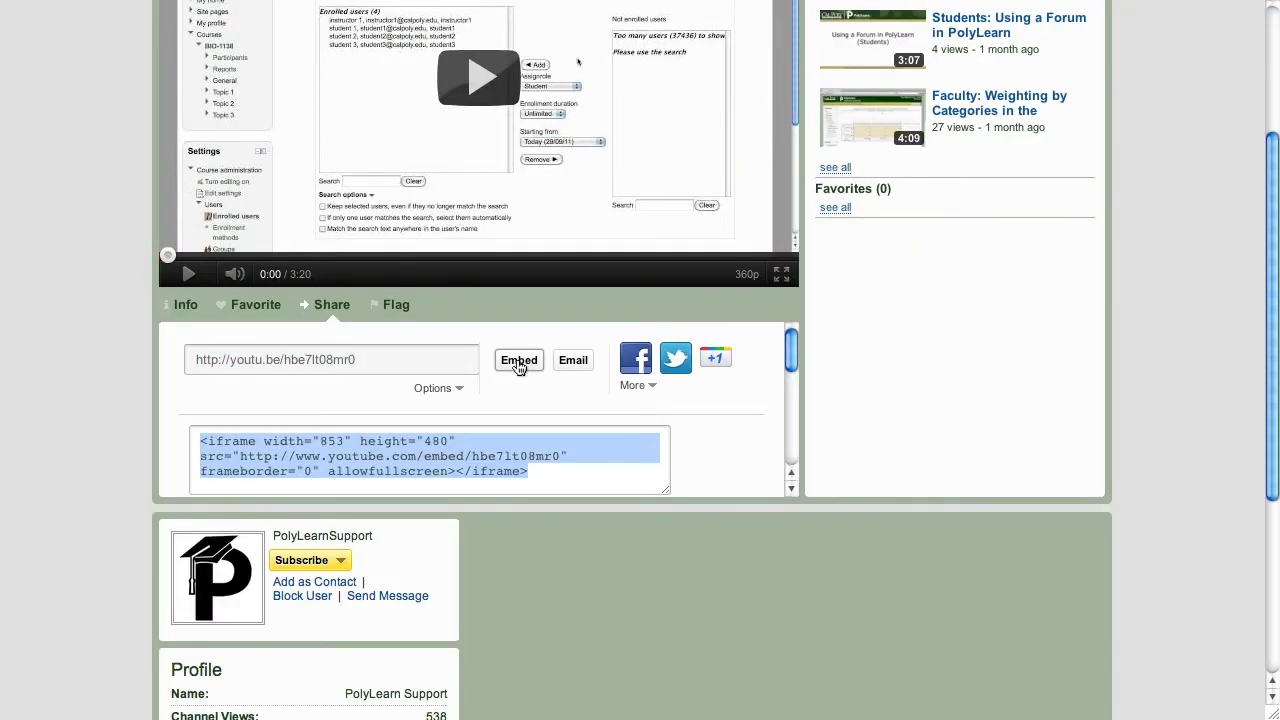
{"action": "left_click_drag", "start_coordinate": [538, 472], "coordinate": [192, 443]}
{"action": "right_click", "coordinate": [222, 446]}
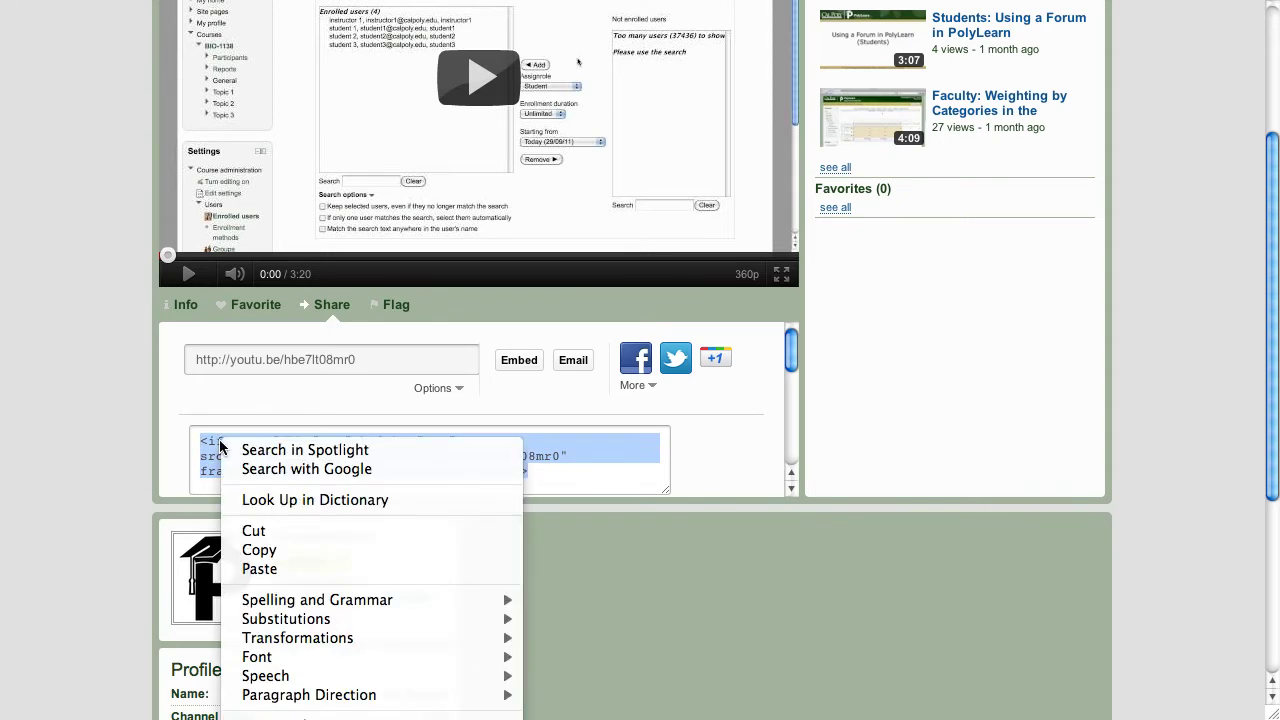
{"action": "left_click", "coordinate": [272, 552]}
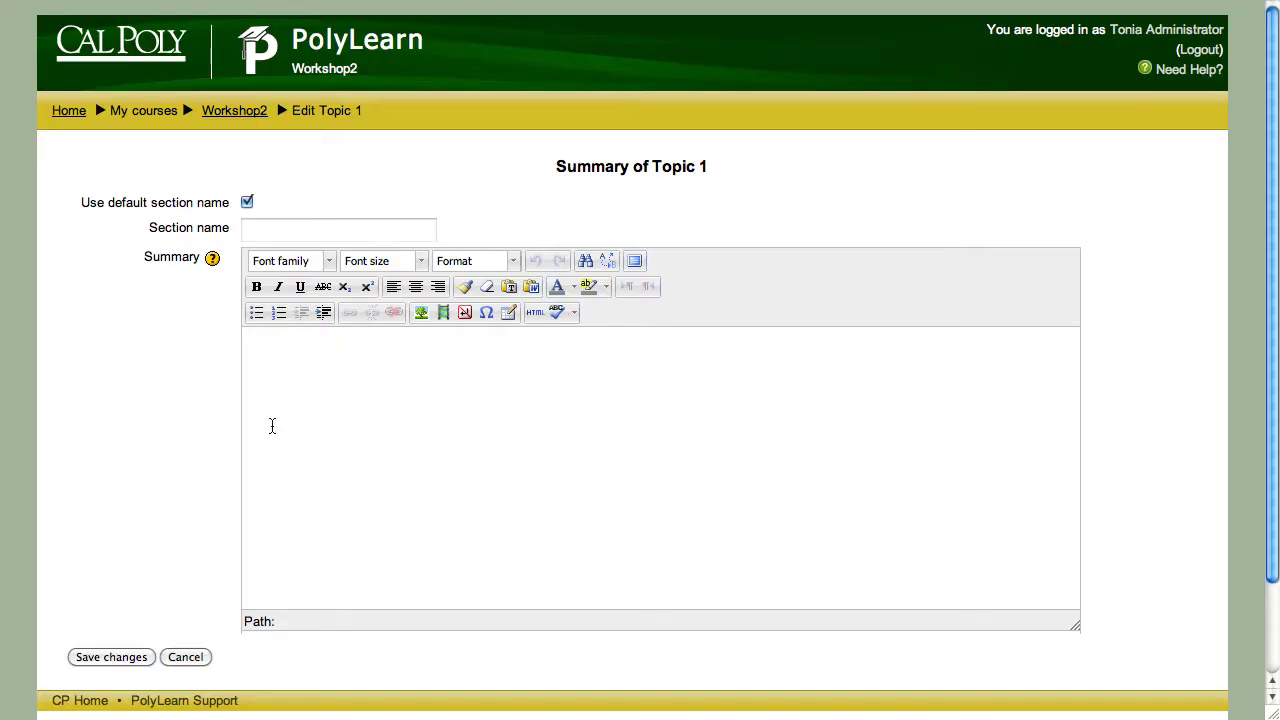
{"action": "left_click", "coordinate": [307, 418]}
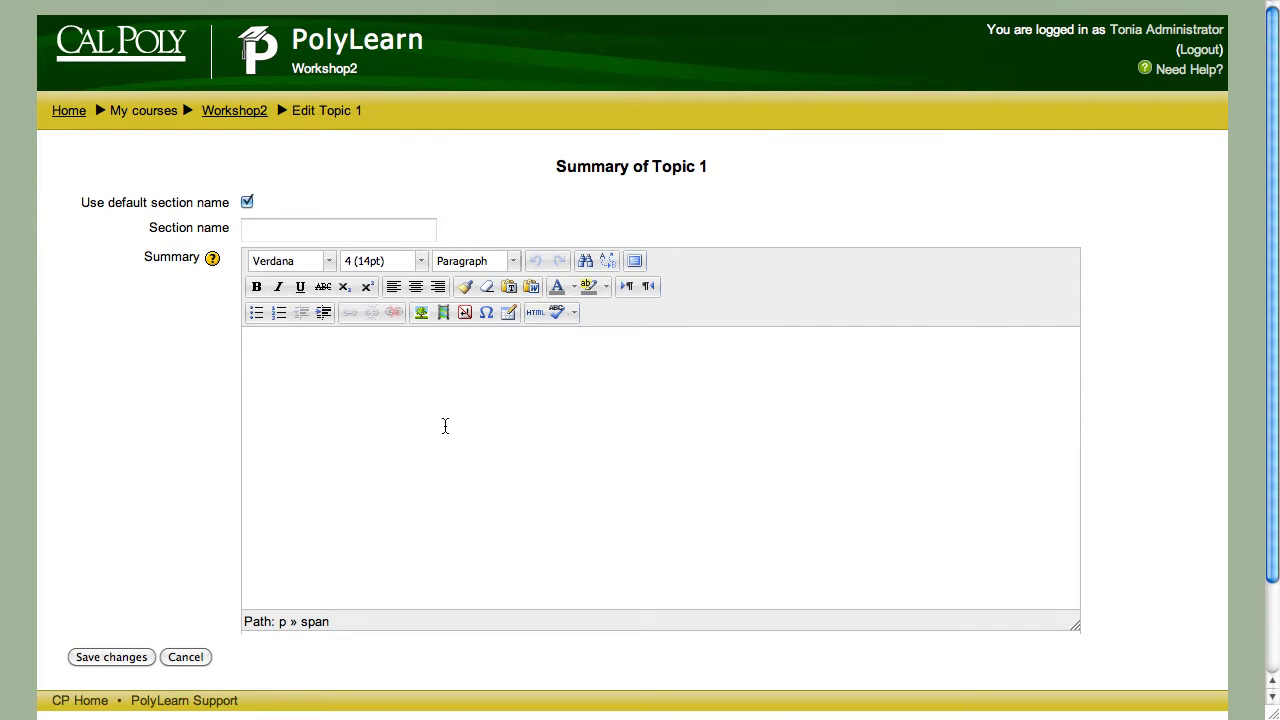
Replace the summary's entire HTML source with the copied YouTube iframe code and update it.
{"action": "left_click", "coordinate": [534, 308]}
{"action": "key", "text": "super+a"}
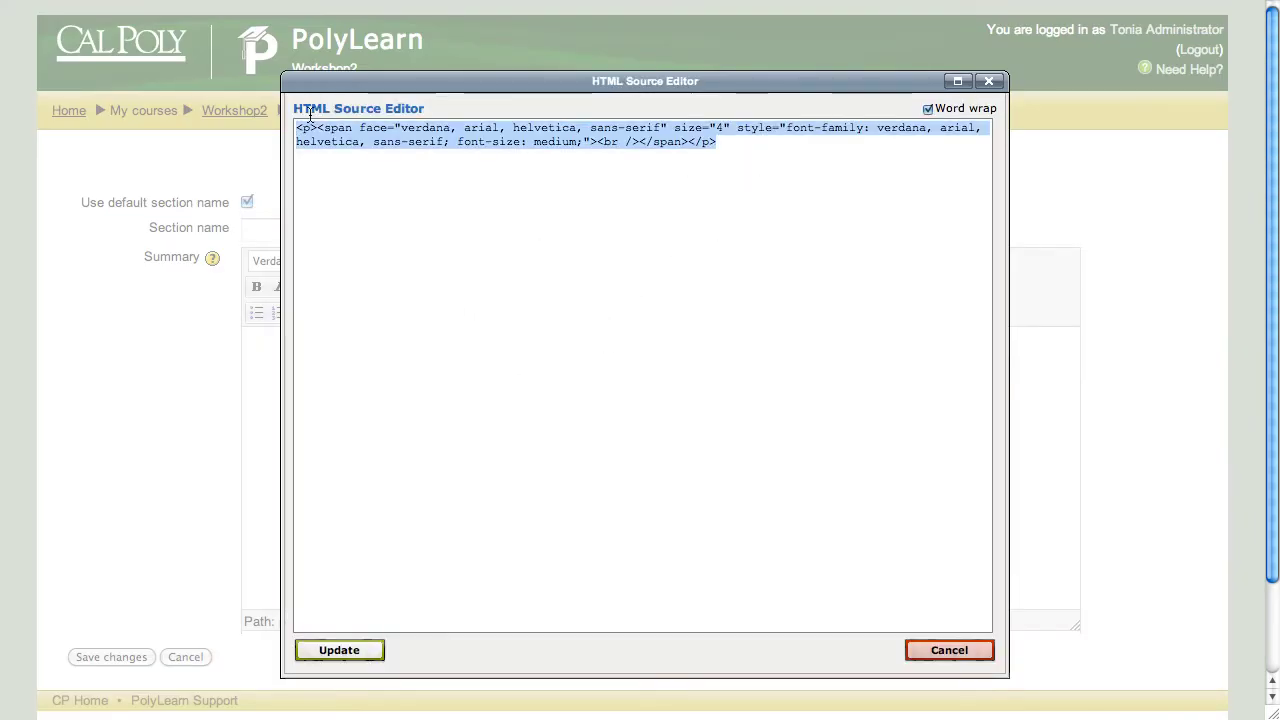
{"action": "right_click", "coordinate": [388, 218]}
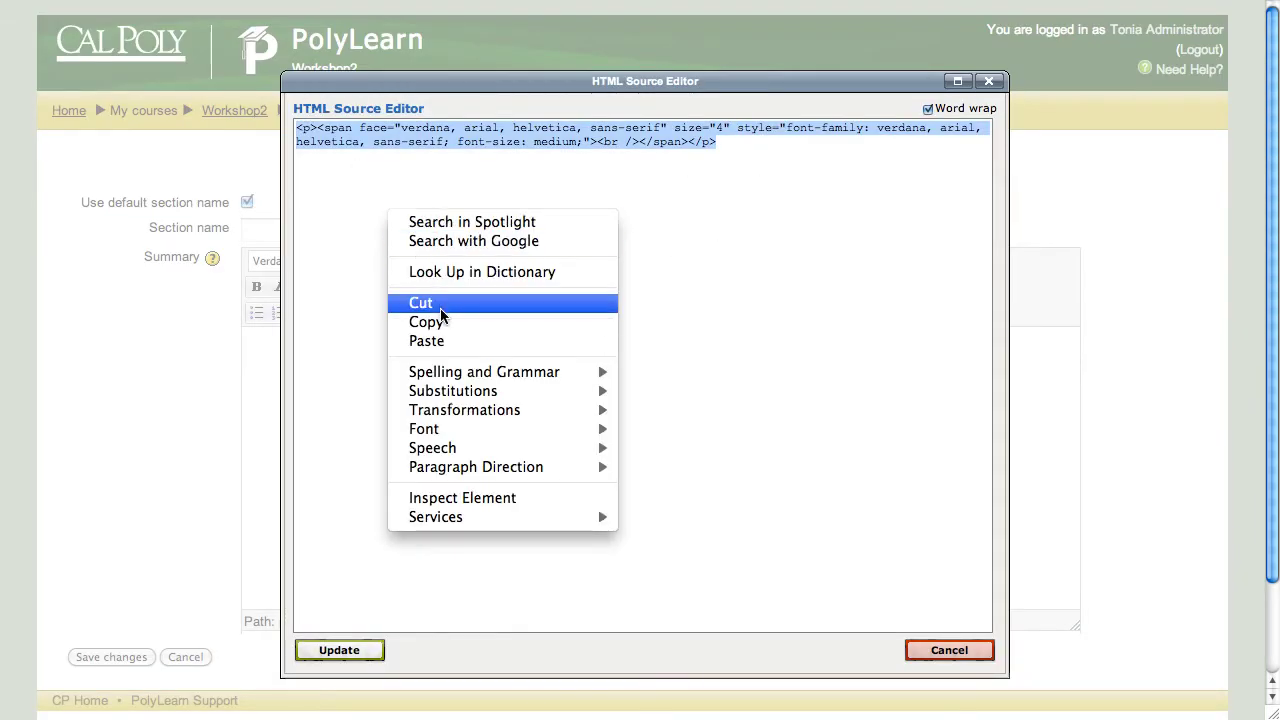
{"action": "left_click", "coordinate": [428, 341]}
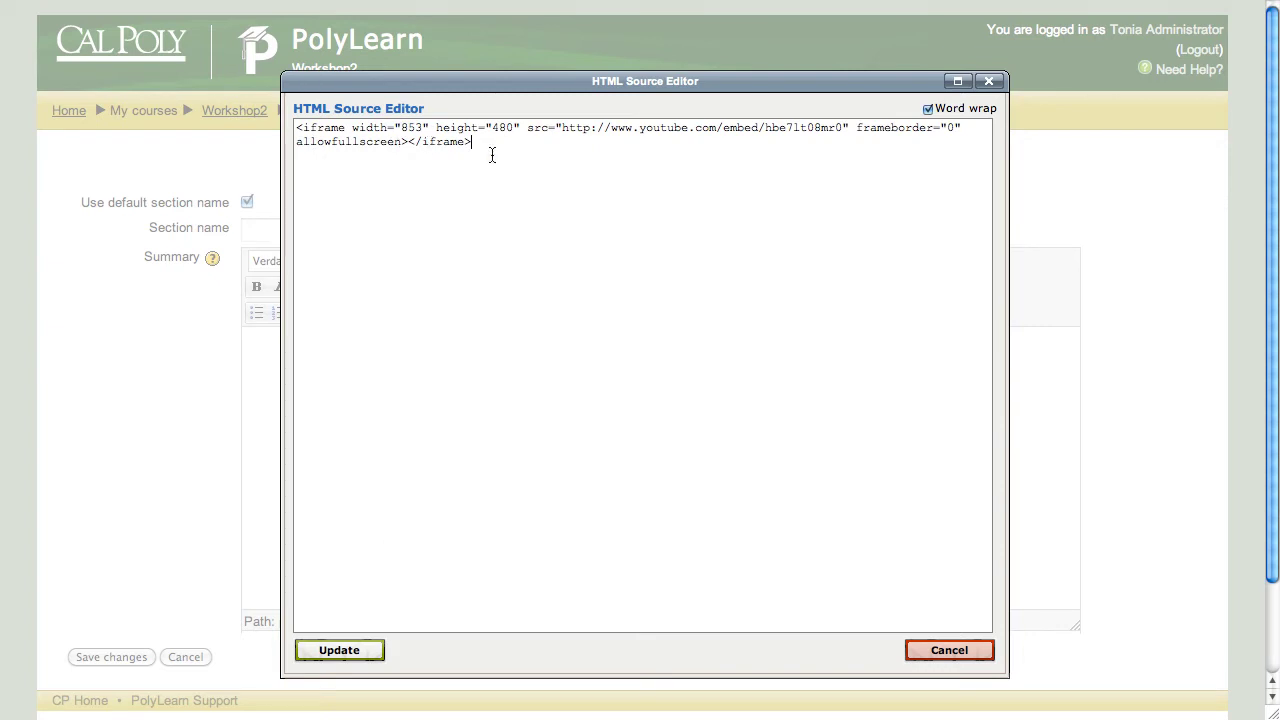
{"action": "left_click", "coordinate": [339, 651]}
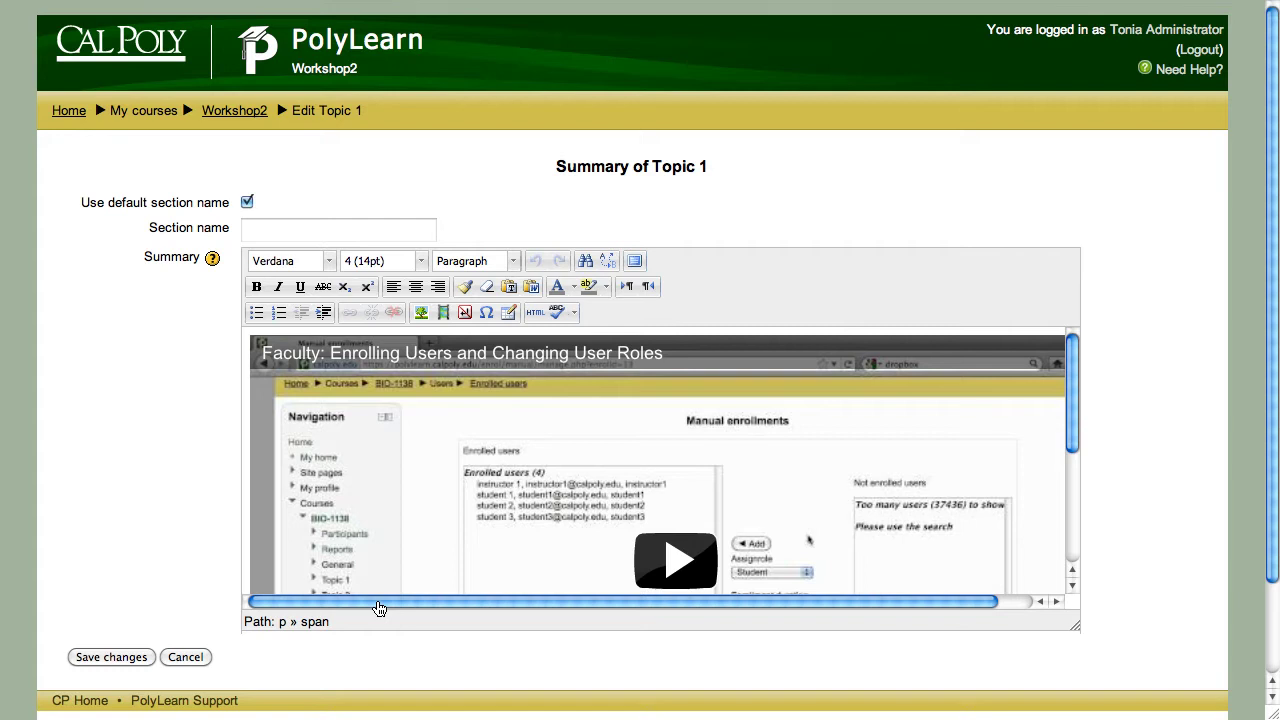
Save the Topic 1 summary changes.
{"action": "mouse_move", "coordinate": [378, 608]}
{"action": "left_mouse_down"}
{"action": "mouse_move", "coordinate": [451, 606]}
{"action": "mouse_move", "coordinate": [369, 600]}
{"action": "left_mouse_up"}
{"action": "scroll", "coordinate": [424, 617], "scroll_direction": "right", "scroll_amount": 2}
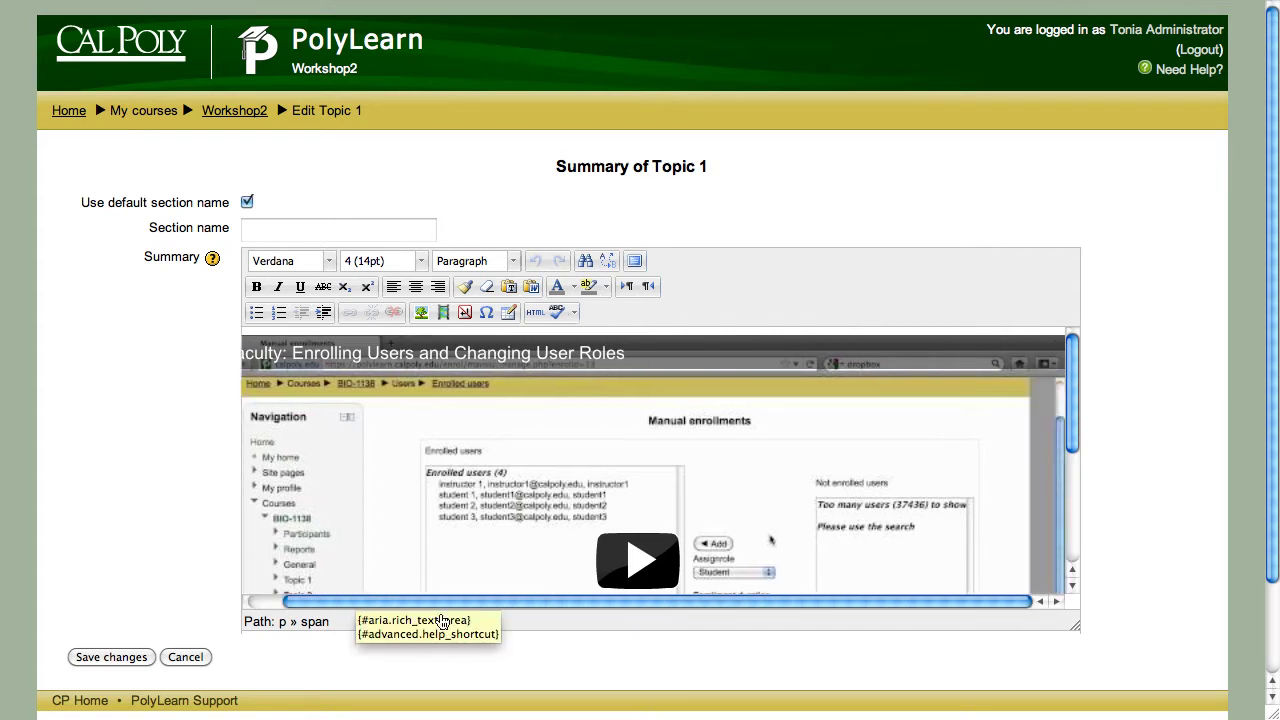
{"action": "scroll", "coordinate": [397, 608], "scroll_direction": "left", "scroll_amount": 2}
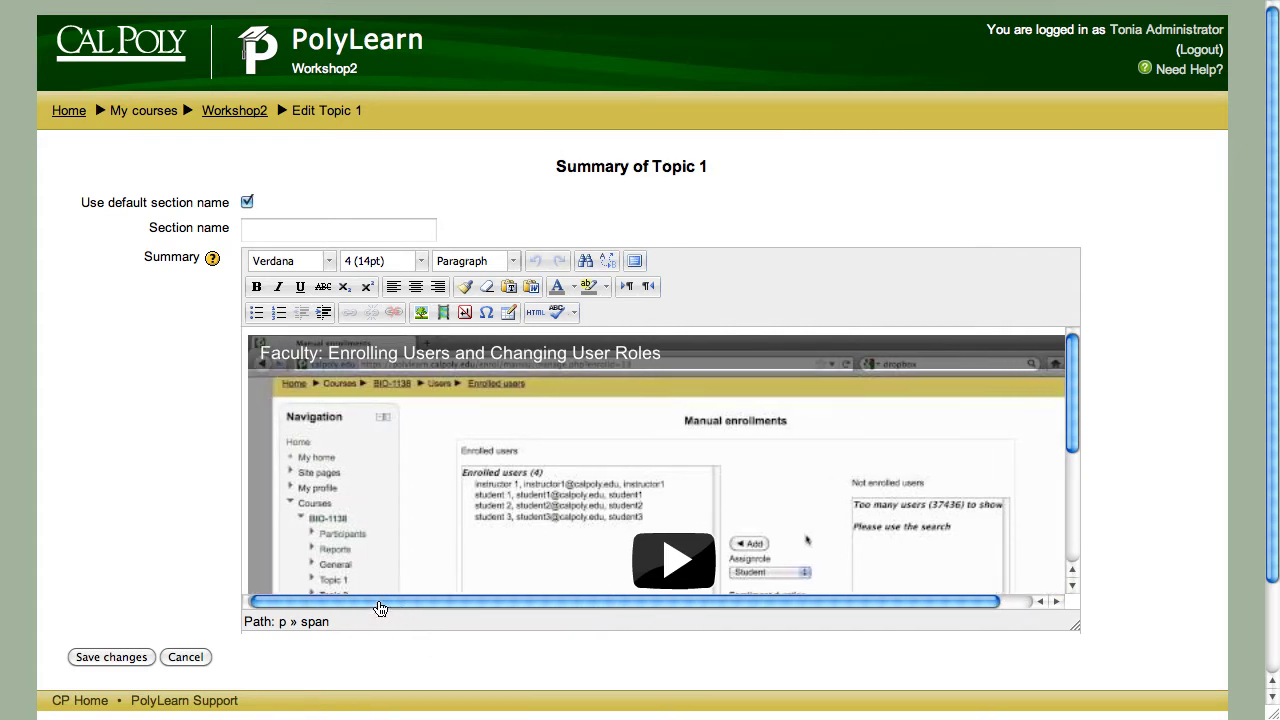
{"action": "left_click", "coordinate": [112, 657]}
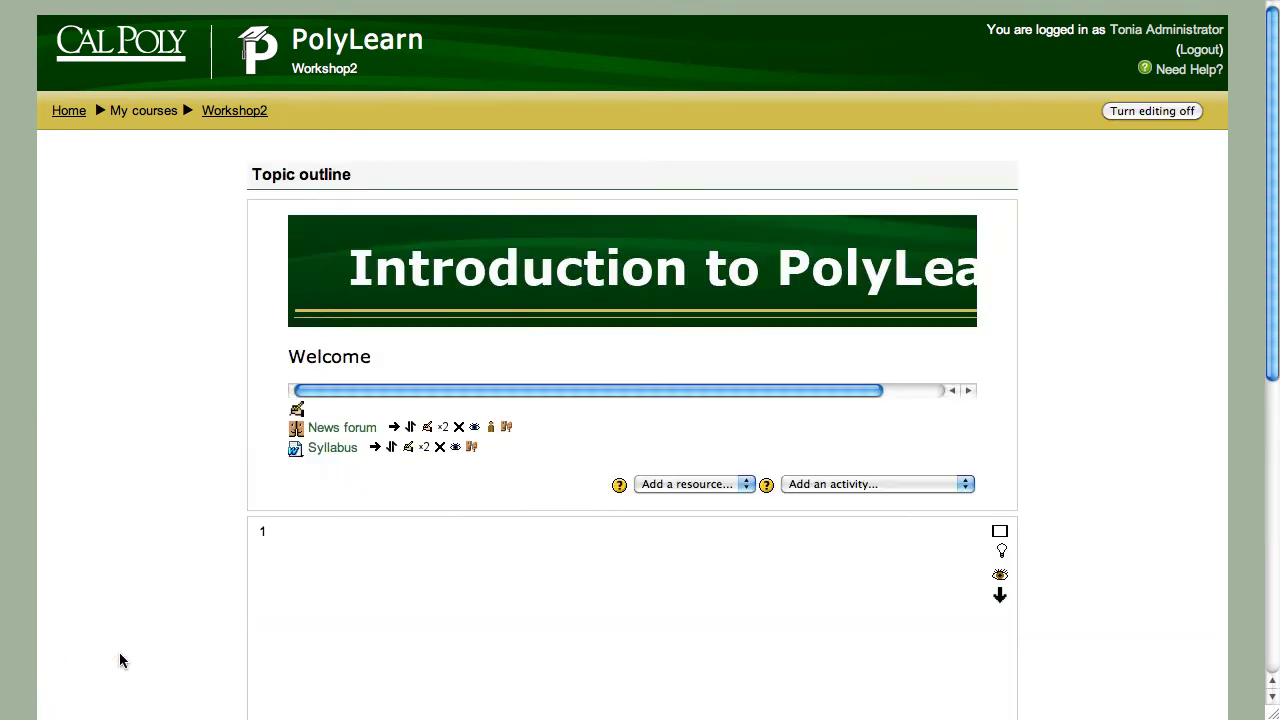
Play the embedded video in section 1 of the course page, then pause it.
{"action": "scroll", "coordinate": [549, 567], "scroll_direction": "down", "scroll_amount": 5}
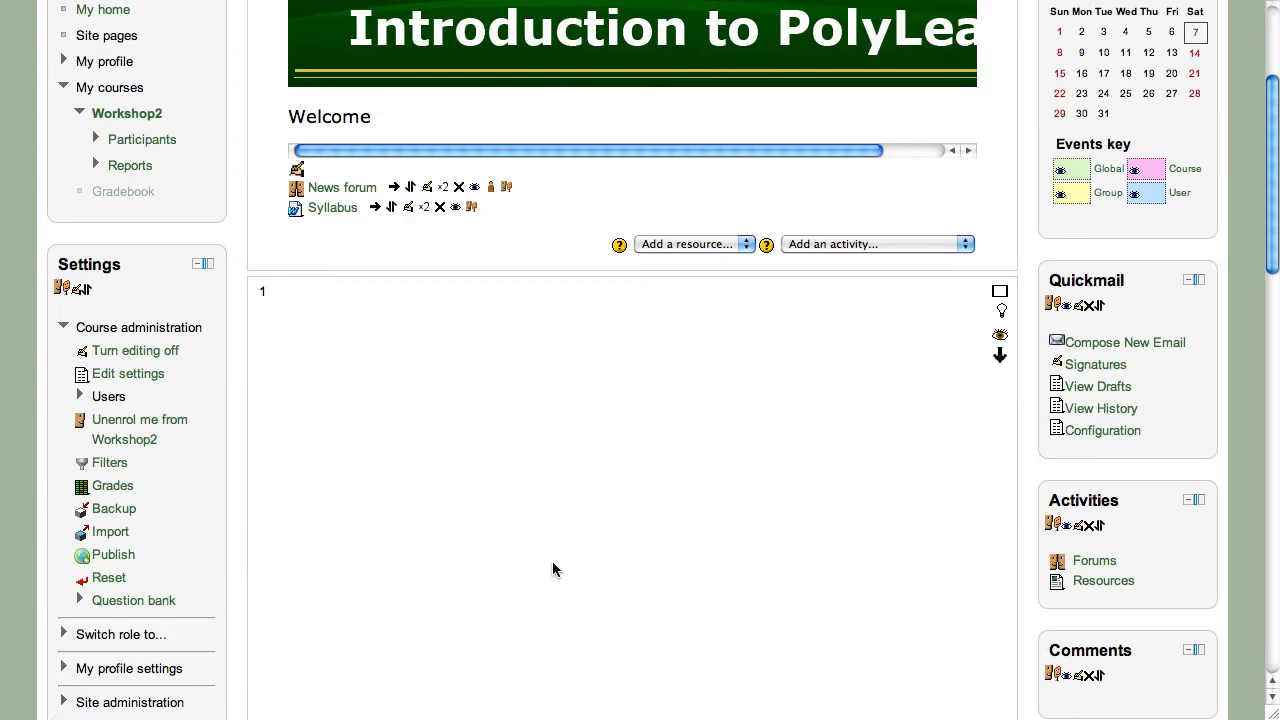
{"action": "mouse_move", "coordinate": [552, 561]}
{"action": "left_mouse_down"}
{"action": "mouse_move", "coordinate": [846, 589]}
{"action": "mouse_move", "coordinate": [555, 565]}
{"action": "left_mouse_up"}
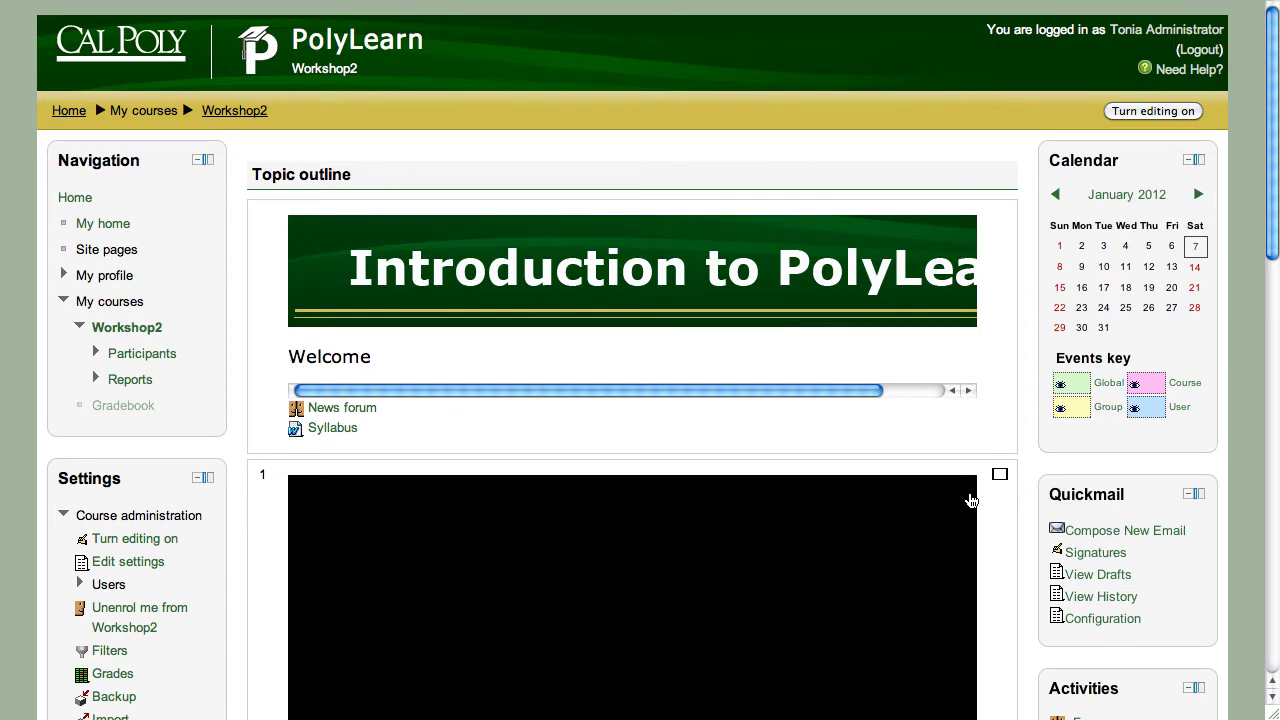
{"action": "scroll", "coordinate": [911, 503], "scroll_direction": "down", "scroll_amount": 4}
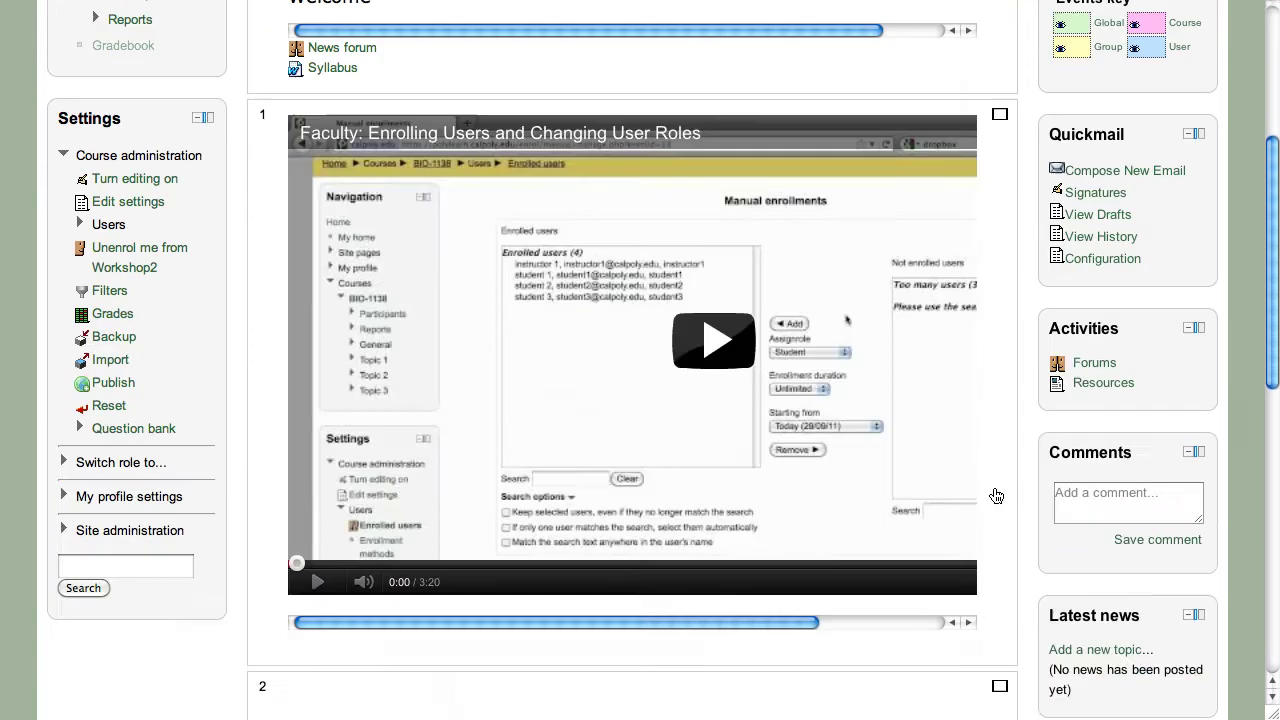
{"action": "left_click", "coordinate": [722, 344]}
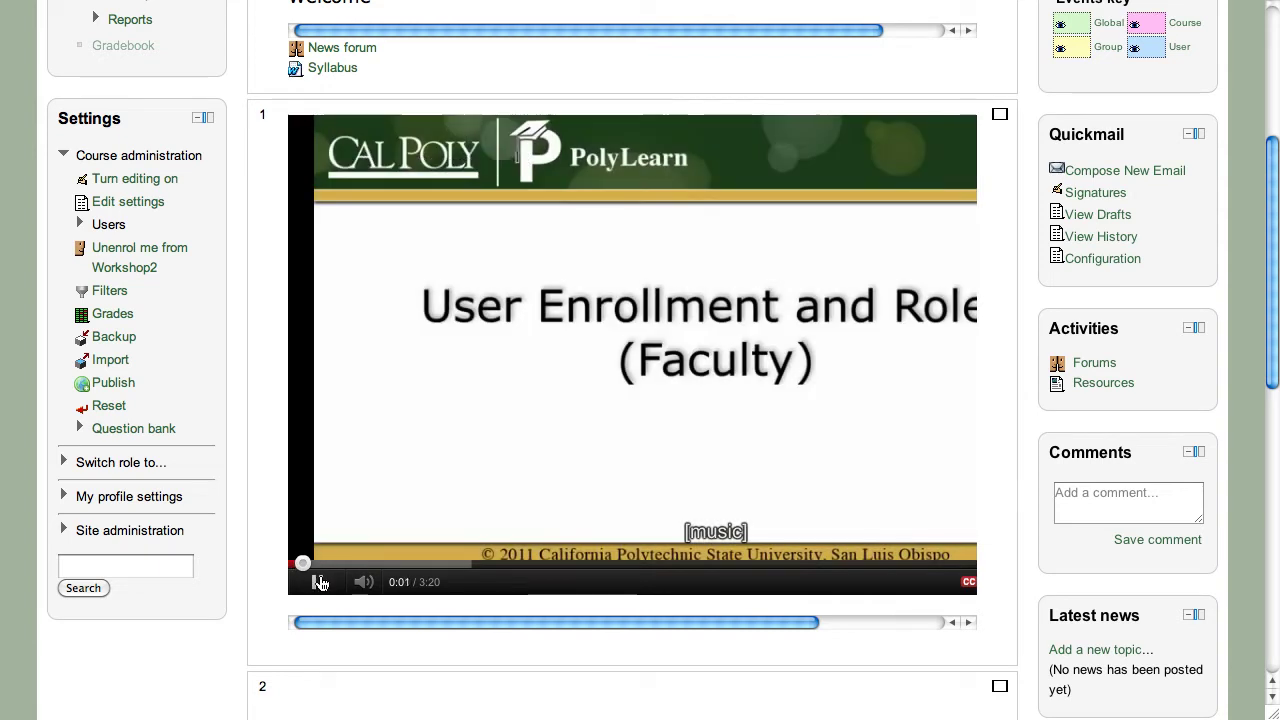
{"action": "left_click", "coordinate": [320, 582]}
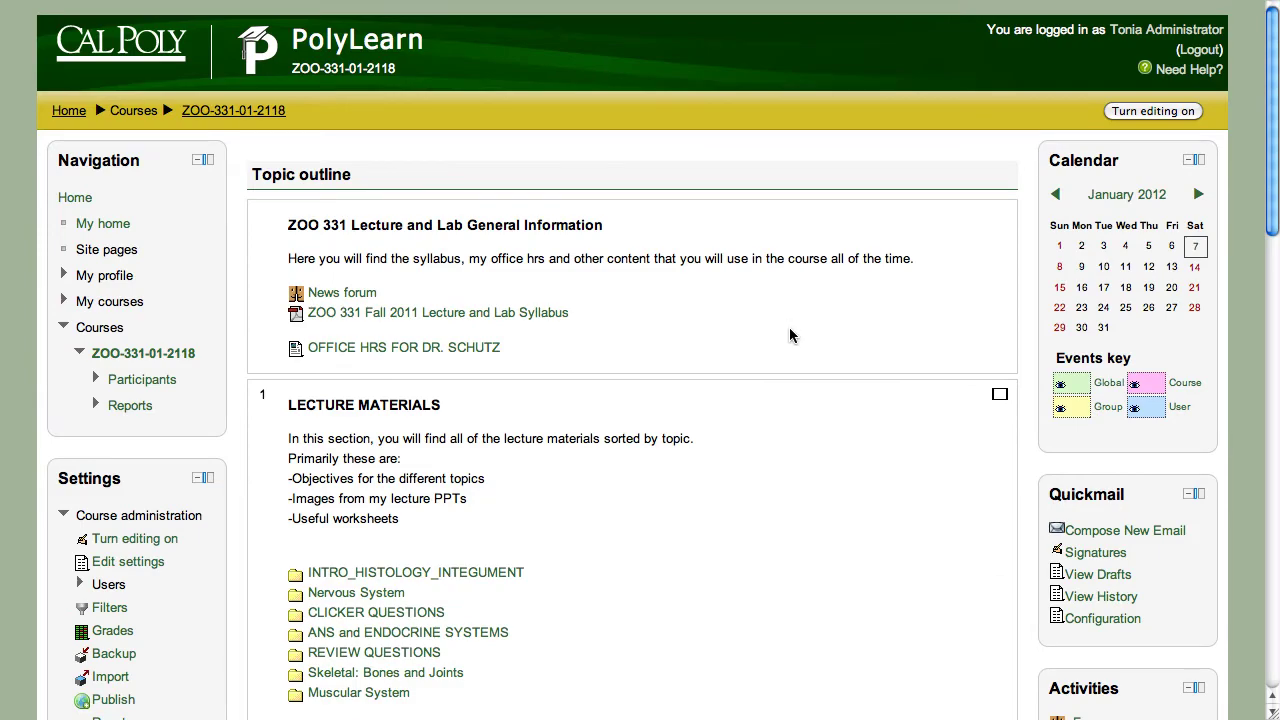
Scroll the ZOO-331 course page and highlight the folder list under Lecture Materials.
{"action": "scroll", "coordinate": [512, 316], "scroll_direction": "down", "scroll_amount": 10}
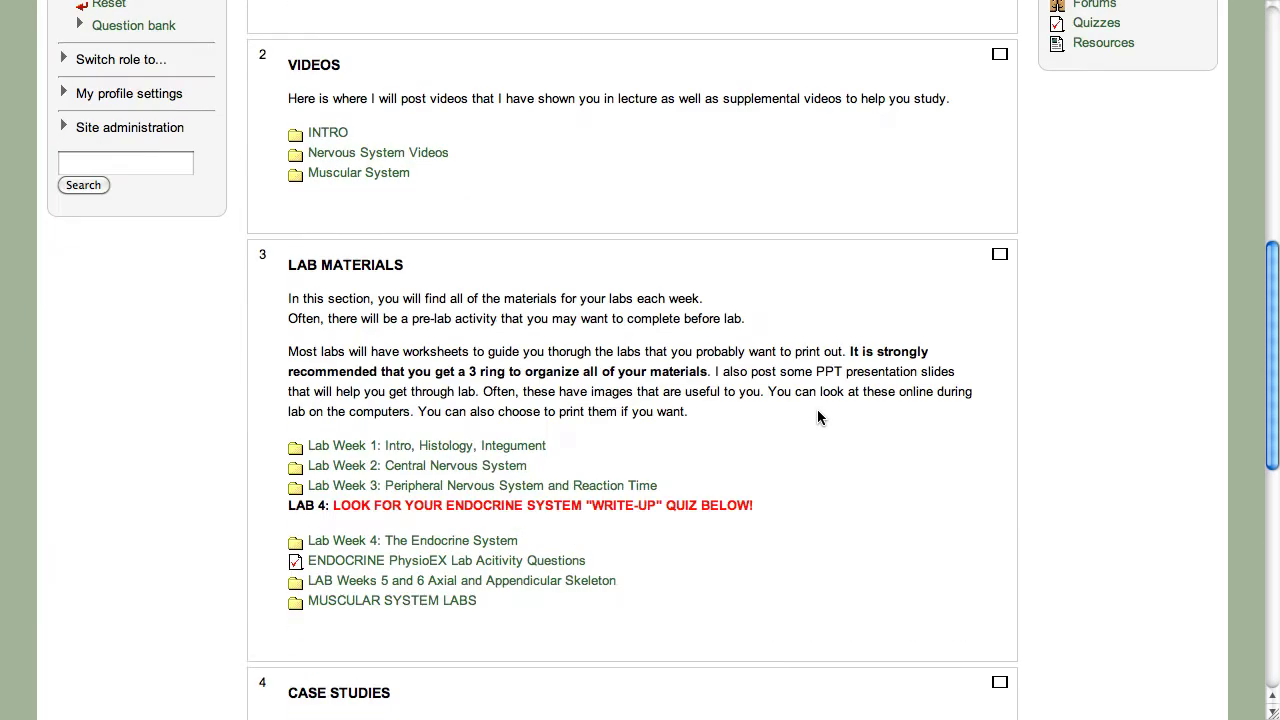
{"action": "scroll", "coordinate": [510, 467], "scroll_direction": "up", "scroll_amount": 10}
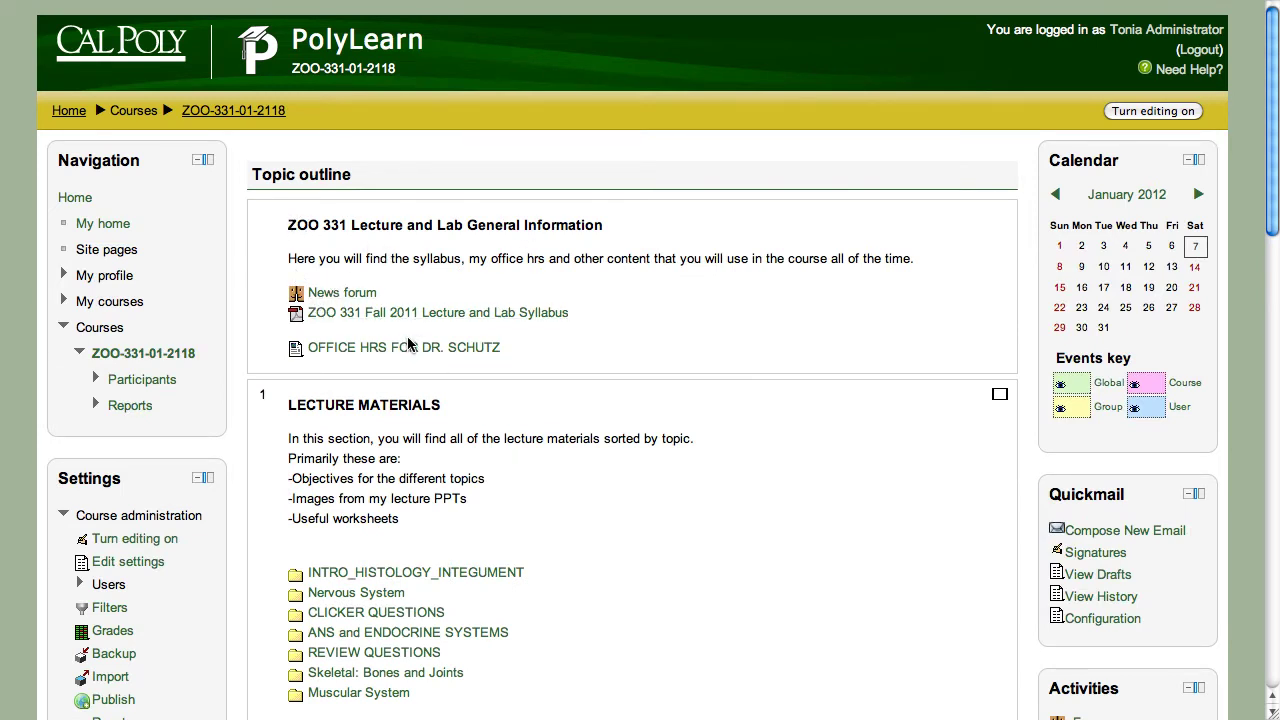
{"action": "scroll", "coordinate": [455, 497], "scroll_direction": "down", "scroll_amount": 5}
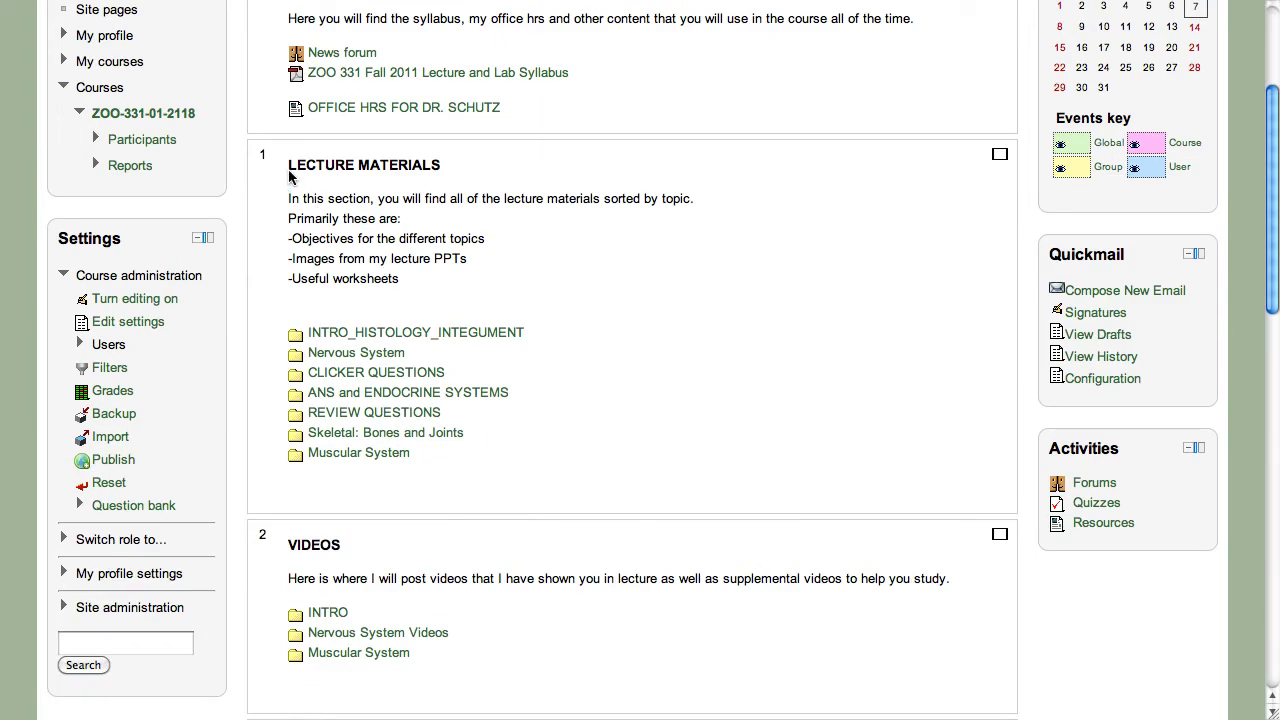
{"action": "left_click_drag", "start_coordinate": [288, 162], "coordinate": [444, 270]}
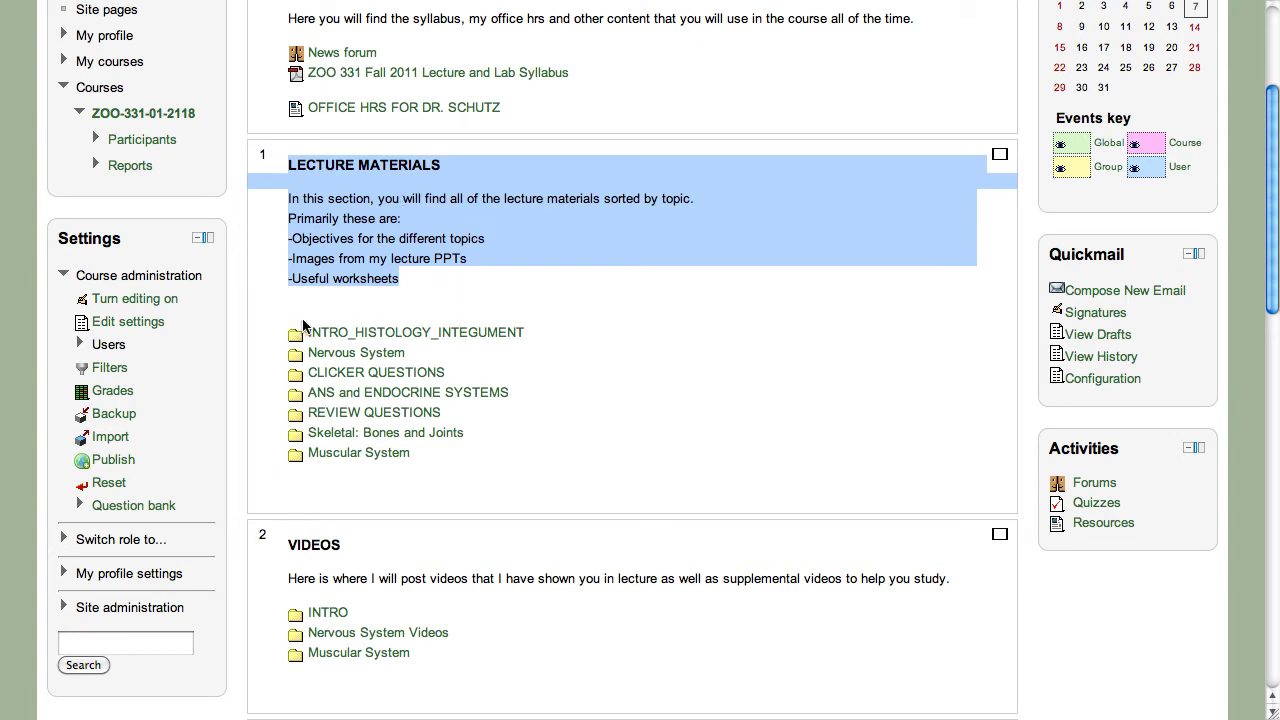
{"action": "left_click_drag", "start_coordinate": [413, 466], "coordinate": [288, 333]}
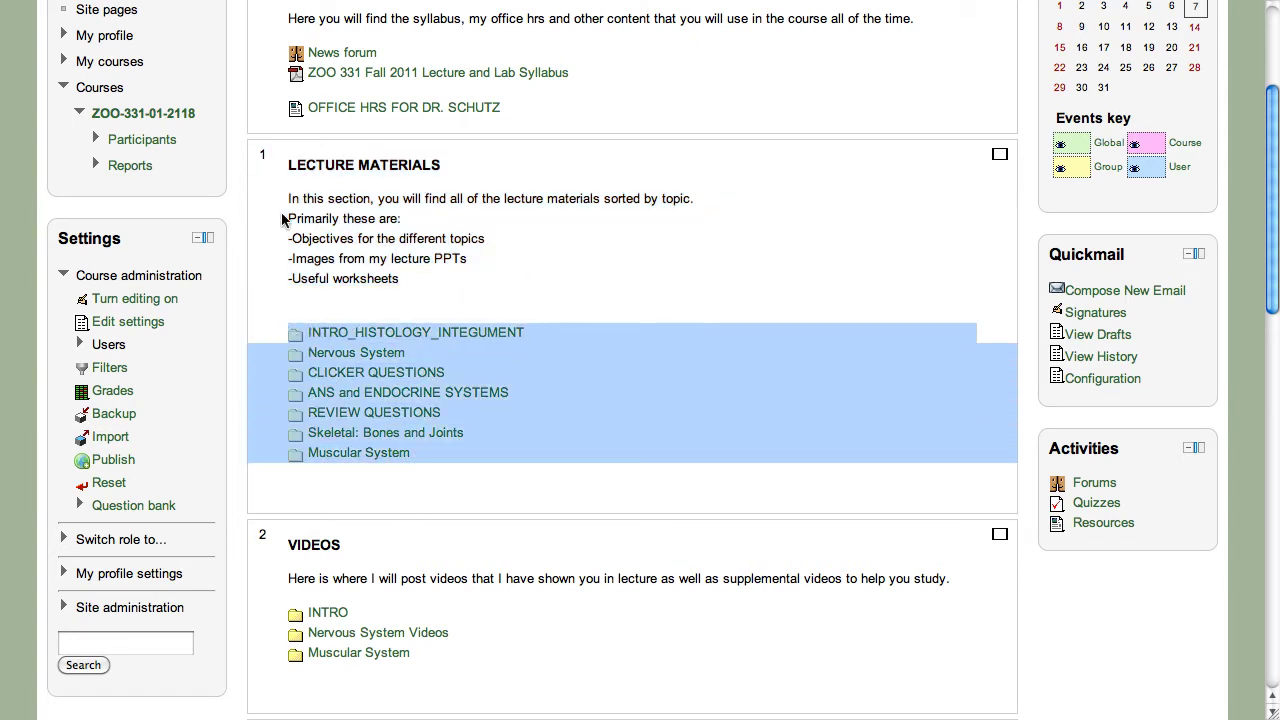
Highlight the Videos section heading, its description line and its folders.
{"action": "scroll", "coordinate": [495, 341], "scroll_direction": "down", "scroll_amount": 5}
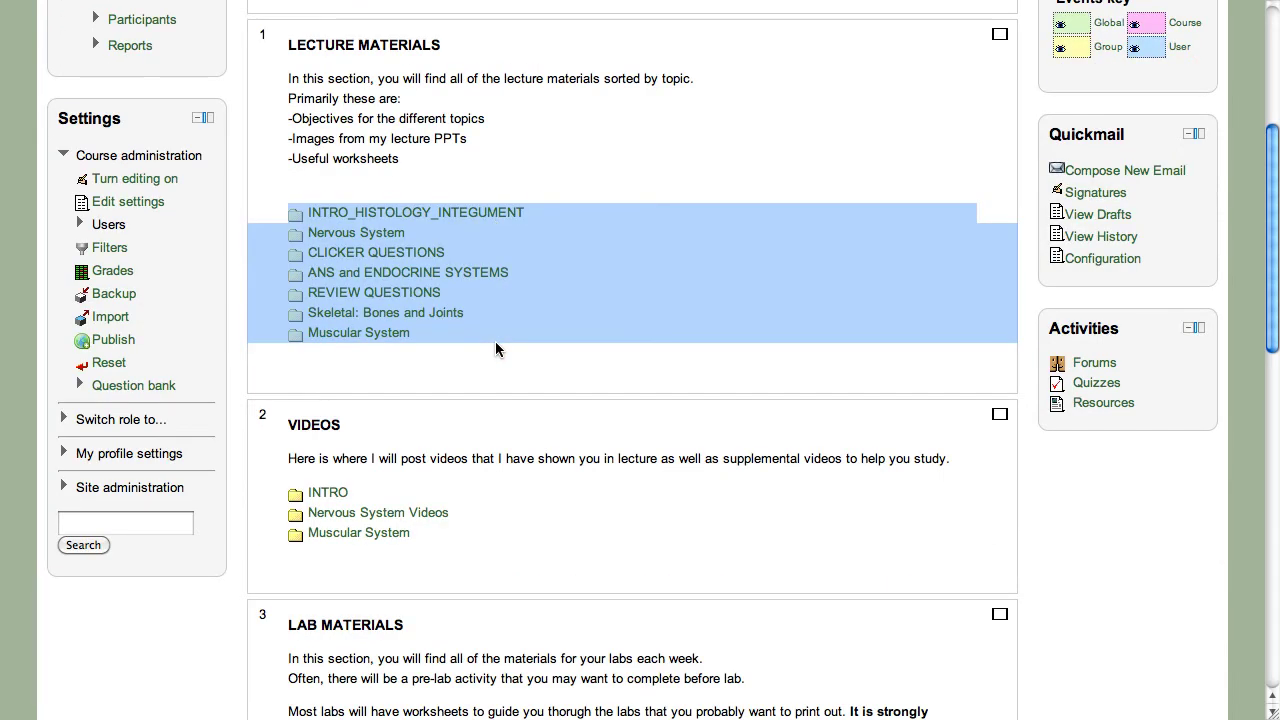
{"action": "left_click_drag", "start_coordinate": [282, 315], "coordinate": [355, 305]}
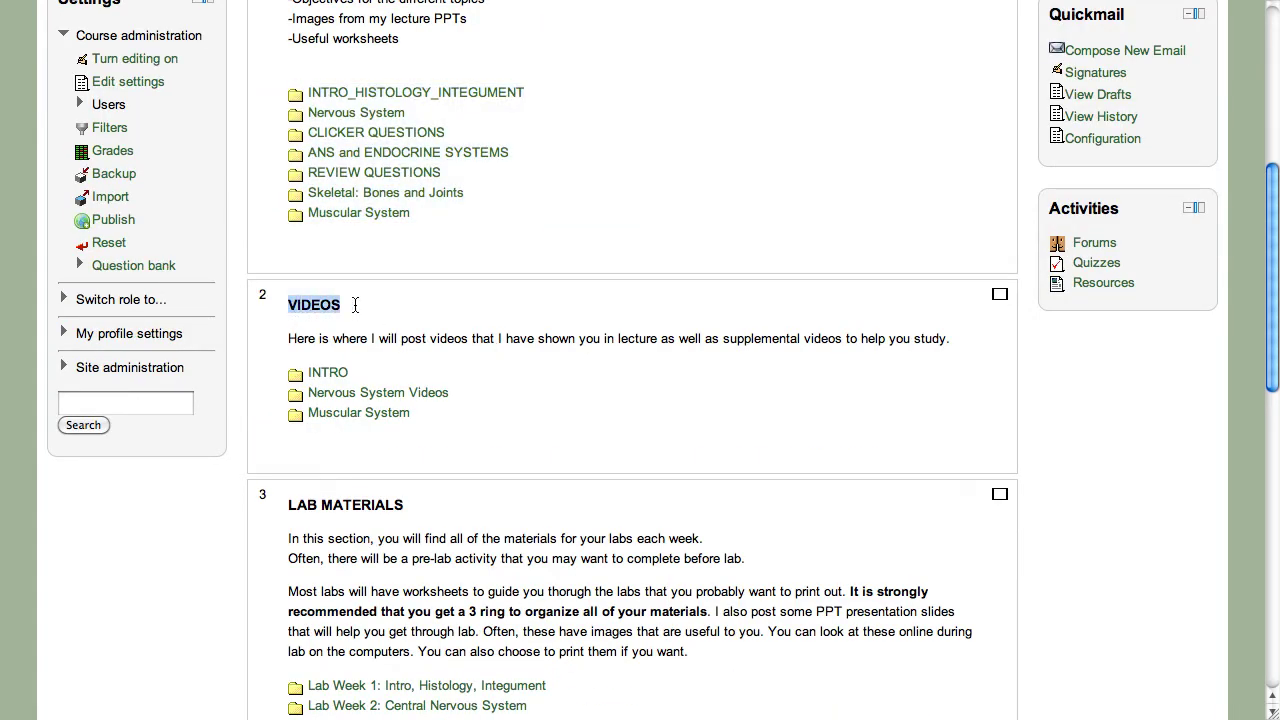
{"action": "left_click_drag", "start_coordinate": [440, 420], "coordinate": [288, 340]}
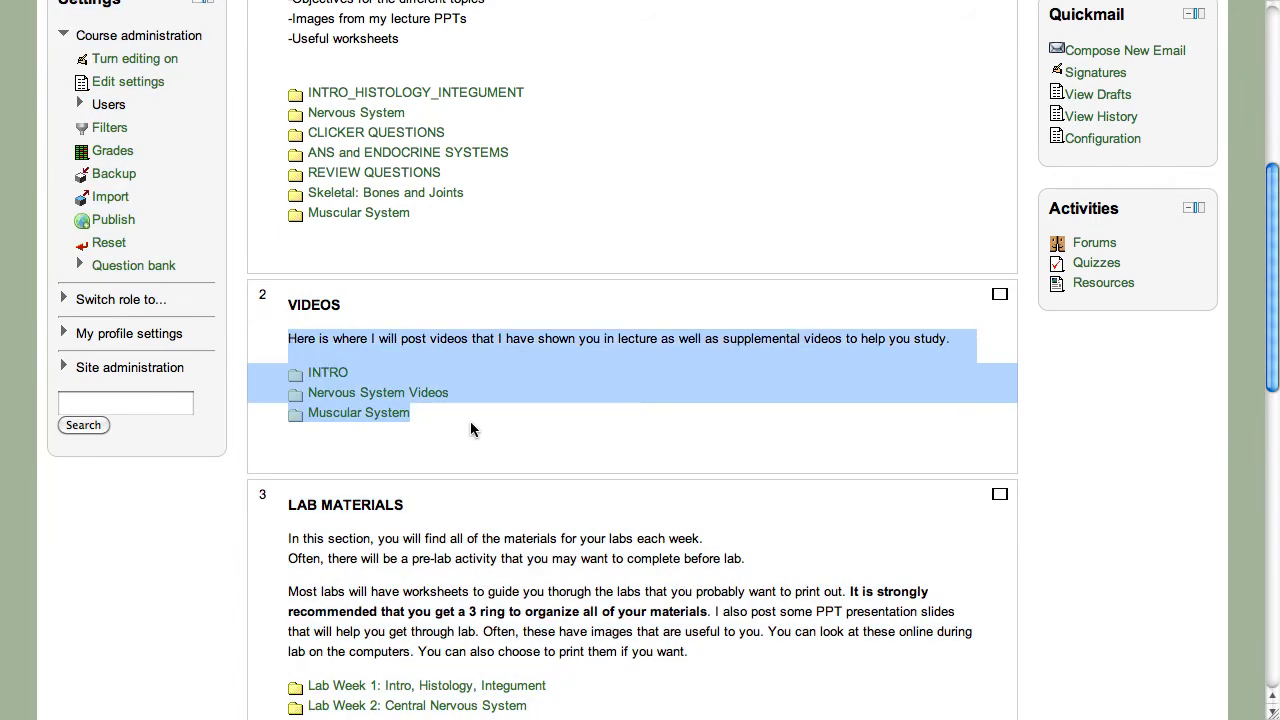
{"action": "left_click", "coordinate": [465, 510]}
Scroll down to Module Two: Designing & Refining Your Course, listing Assignment 1 and Quiz 1.
{"action": "scroll", "coordinate": [424, 534], "scroll_direction": "down", "scroll_amount": 3}
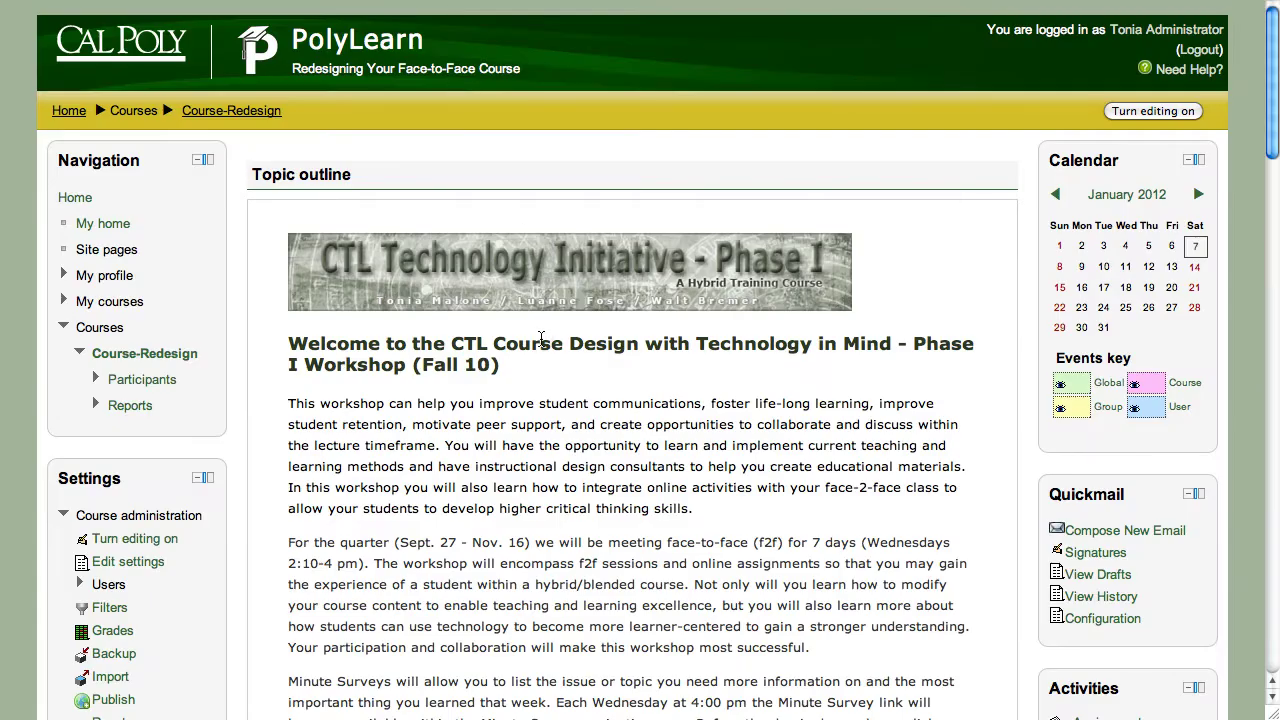
{"action": "scroll", "coordinate": [542, 338], "scroll_direction": "down", "scroll_amount": 5}
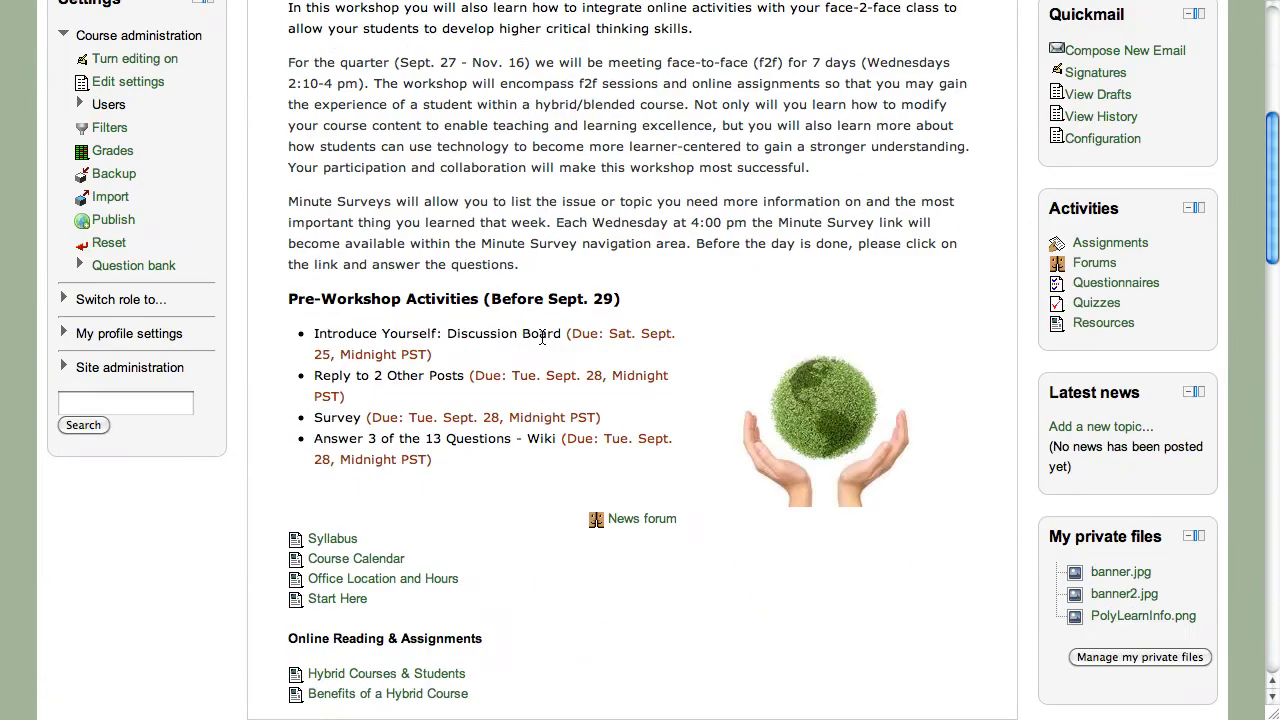
{"action": "scroll", "coordinate": [542, 338], "scroll_direction": "down", "scroll_amount": 6}
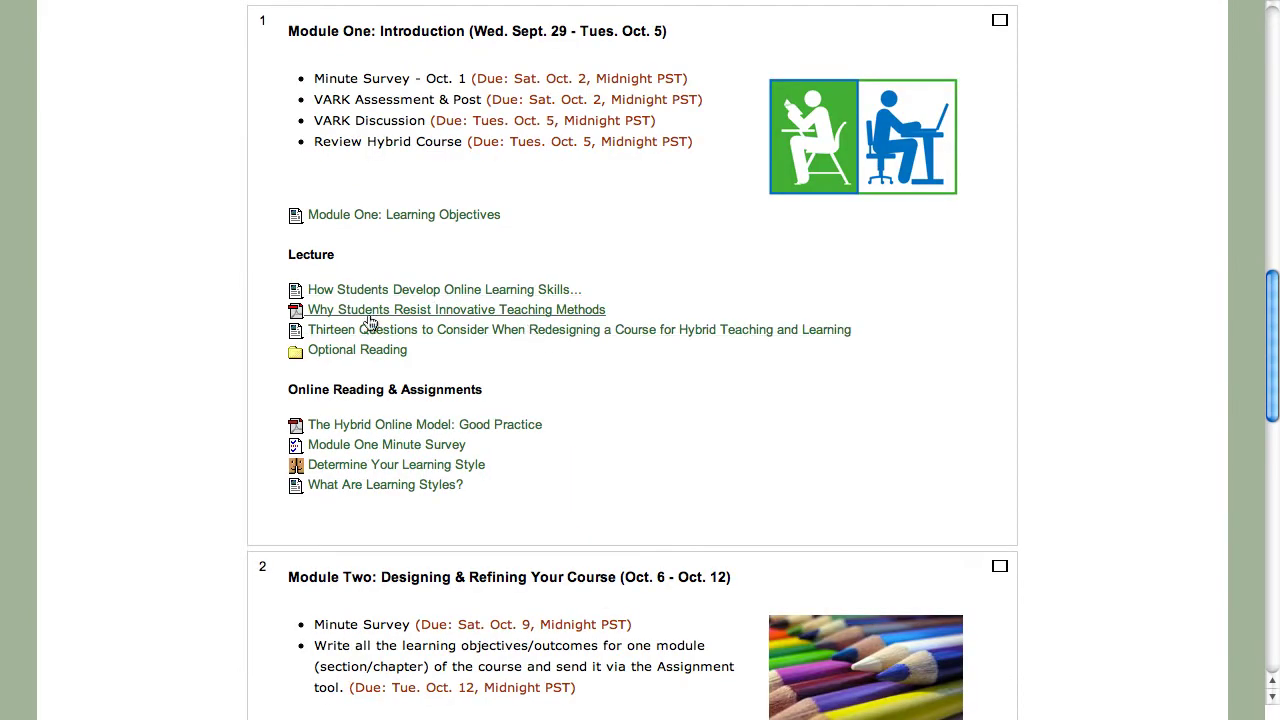
{"action": "scroll", "coordinate": [623, 479], "scroll_direction": "down", "scroll_amount": 4}
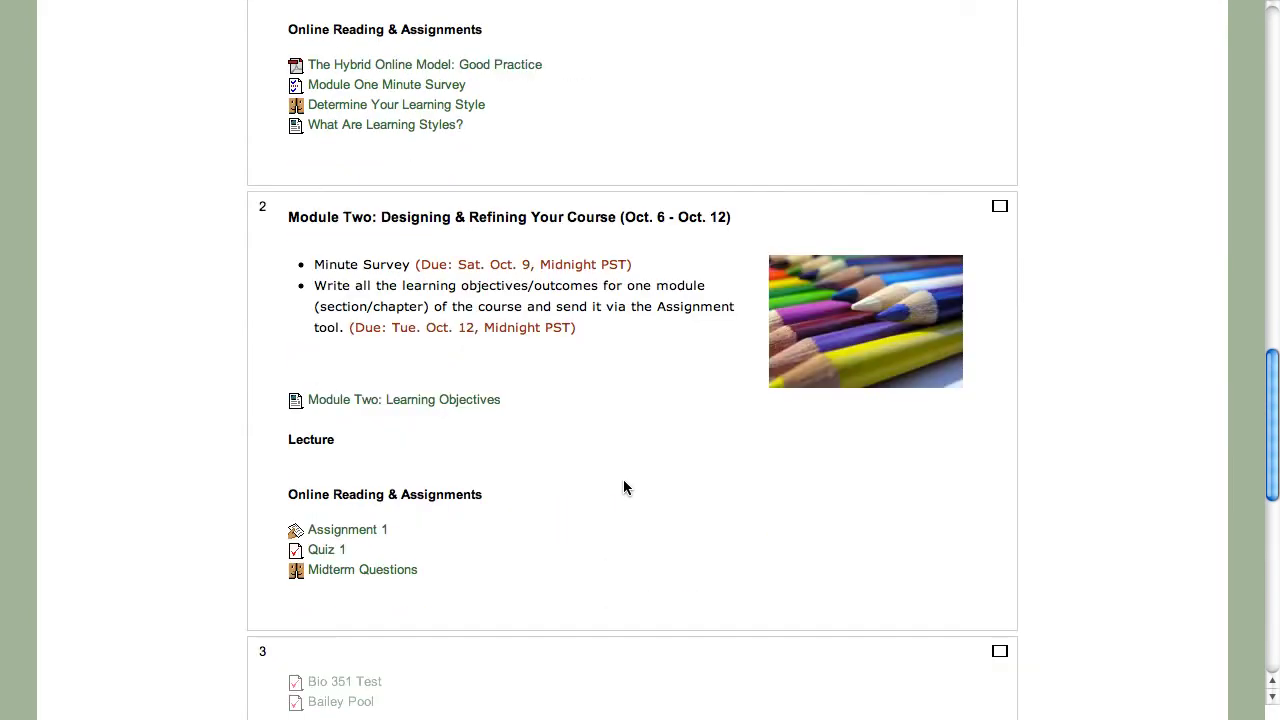